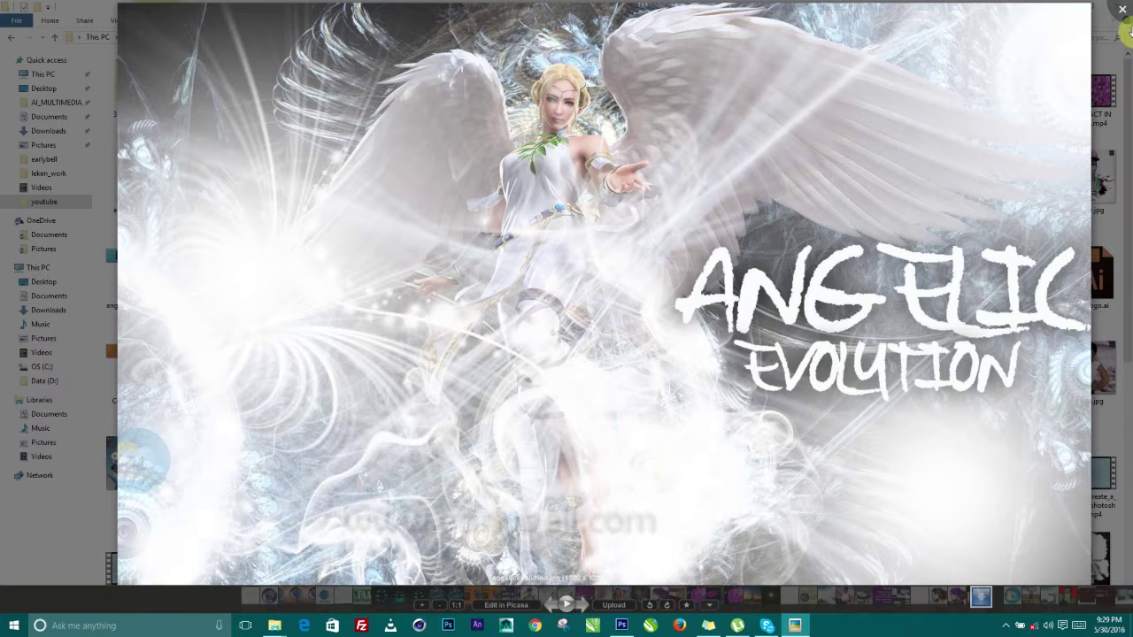
pyautogui.click(1122, 12)
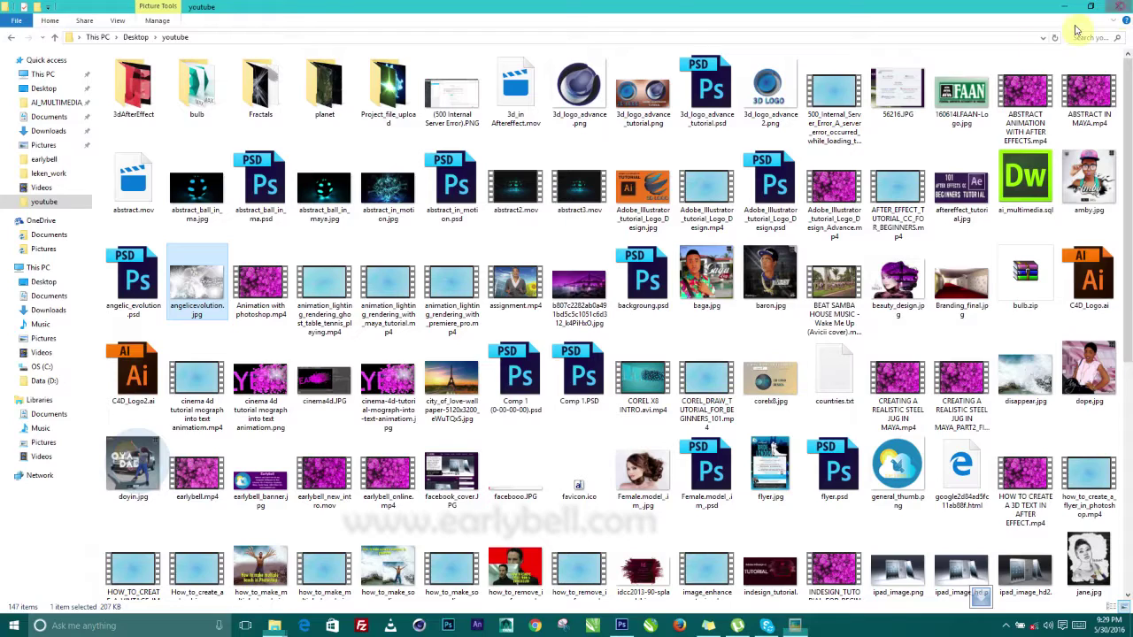
pyautogui.moveTo(892, 6); pyautogui.dragTo(817, 144)
pyautogui.click(926, 142)
pyautogui.moveTo(818, 81); pyautogui.dragTo(837, 143)
pyautogui.moveTo(712, 220); pyautogui.dragTo(312, 234)
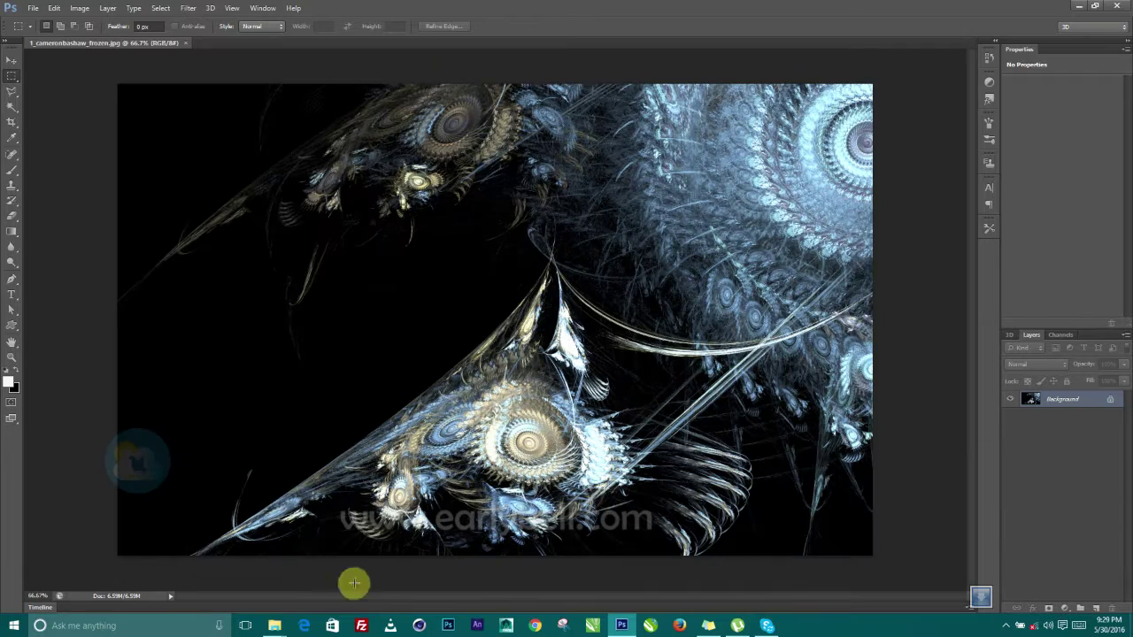
# Open 2_cameronbashaw_thephoenix.jpg, 11_cameronbashaw_webbed.jpg and Angel.png from the Fractals folder as separate Photoshop documents
pyautogui.click(275, 626)
pyautogui.click(237, 571)
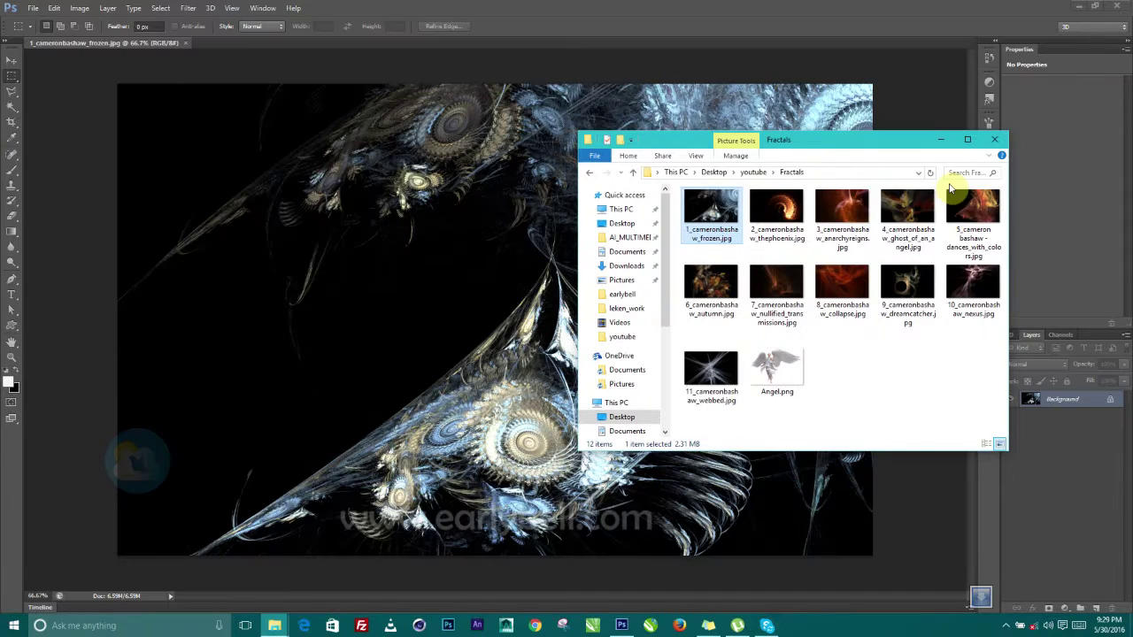
pyautogui.click(781, 212)
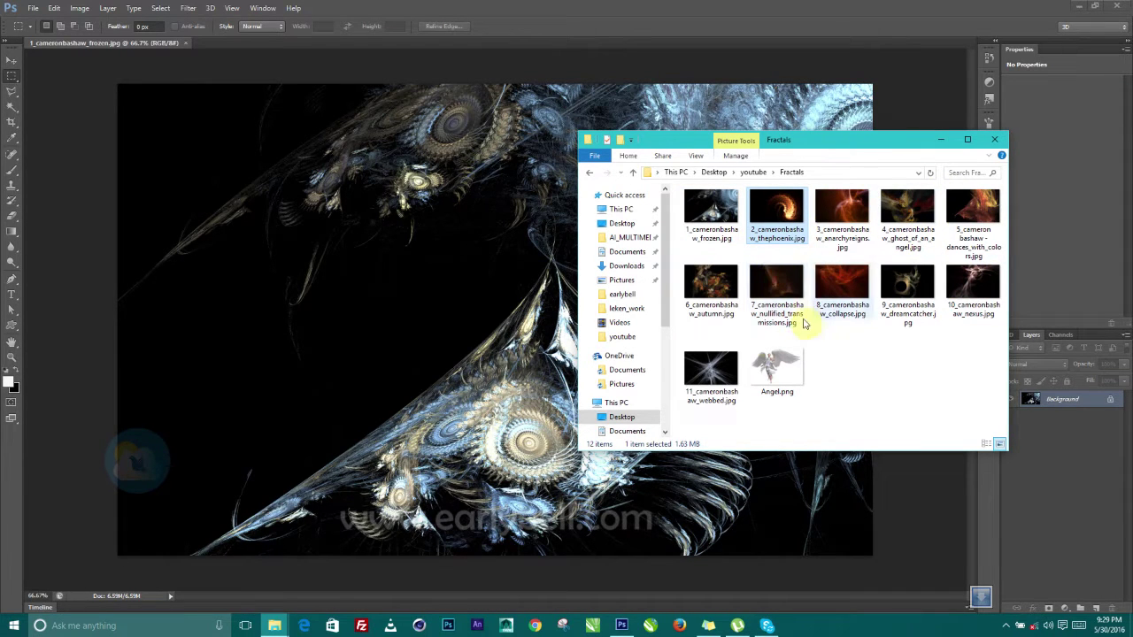
pyautogui.keyDown('ctrl'); pyautogui.click(721, 371); pyautogui.keyUp('ctrl')
pyautogui.keyDown('ctrl'); pyautogui.click(780, 373); pyautogui.keyUp('ctrl')
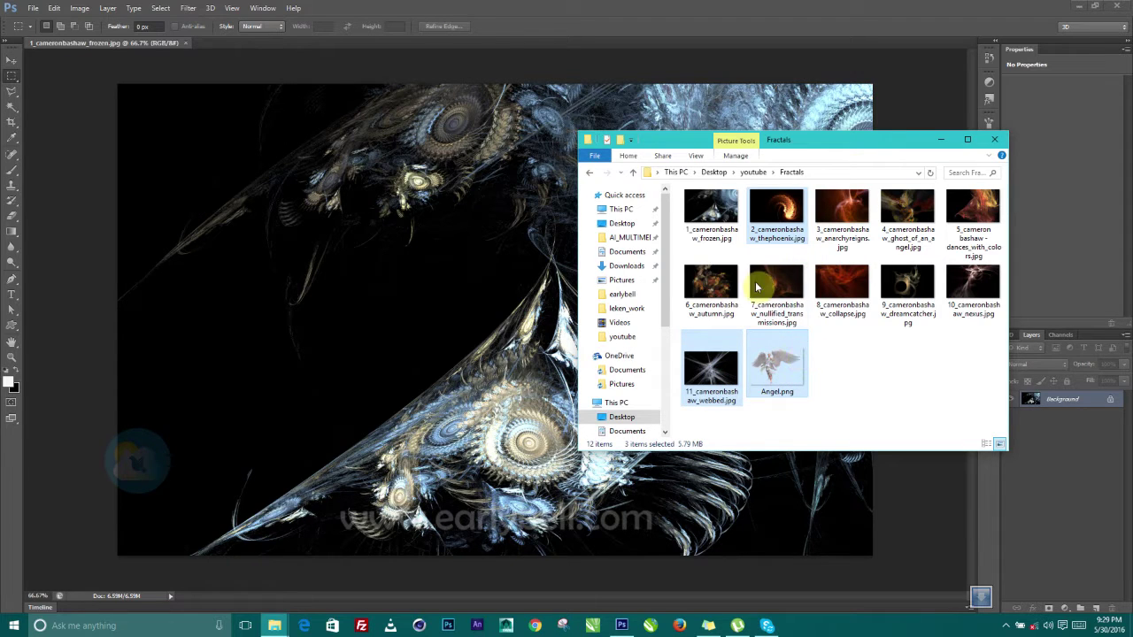
pyautogui.moveTo(772, 209); pyautogui.dragTo(256, 41)
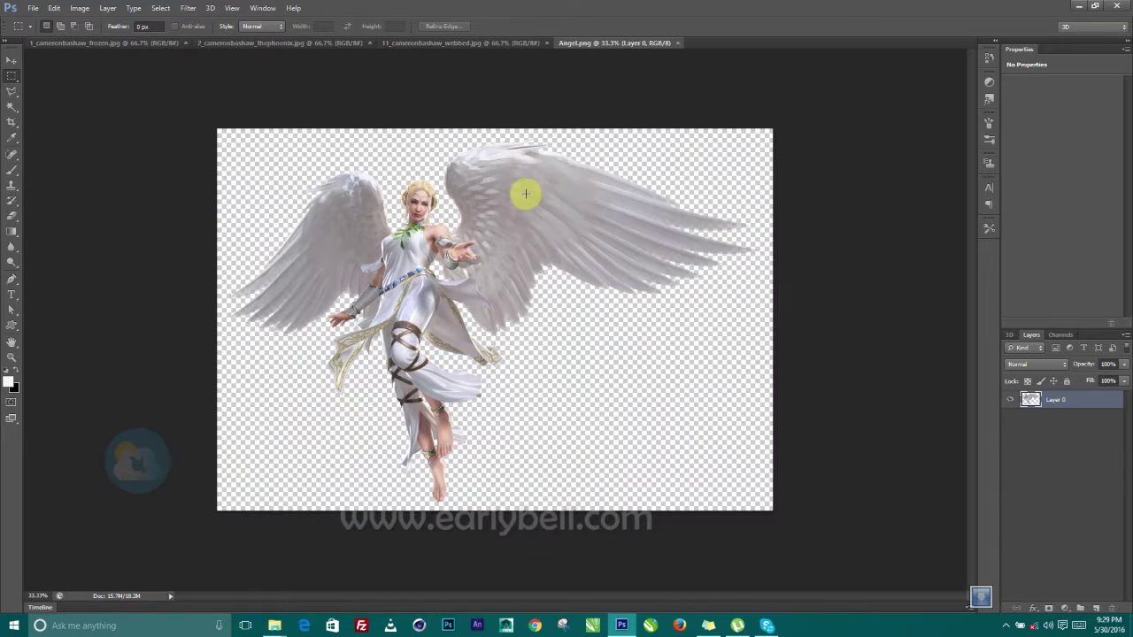
pyautogui.click(12, 61)
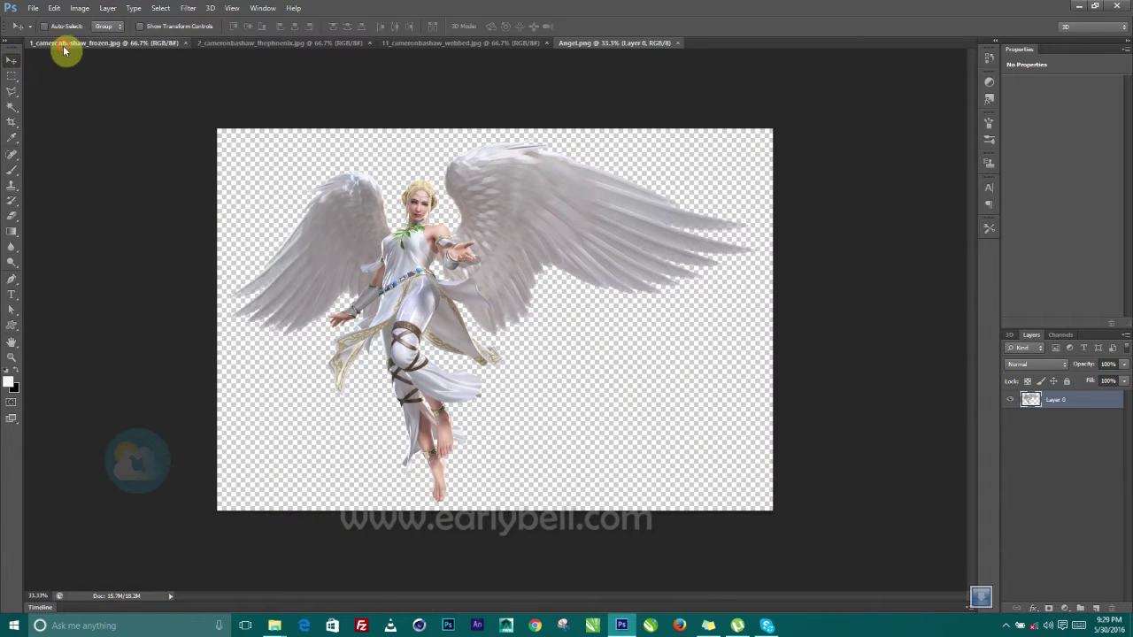
pyautogui.click(64, 46)
pyautogui.click(245, 45)
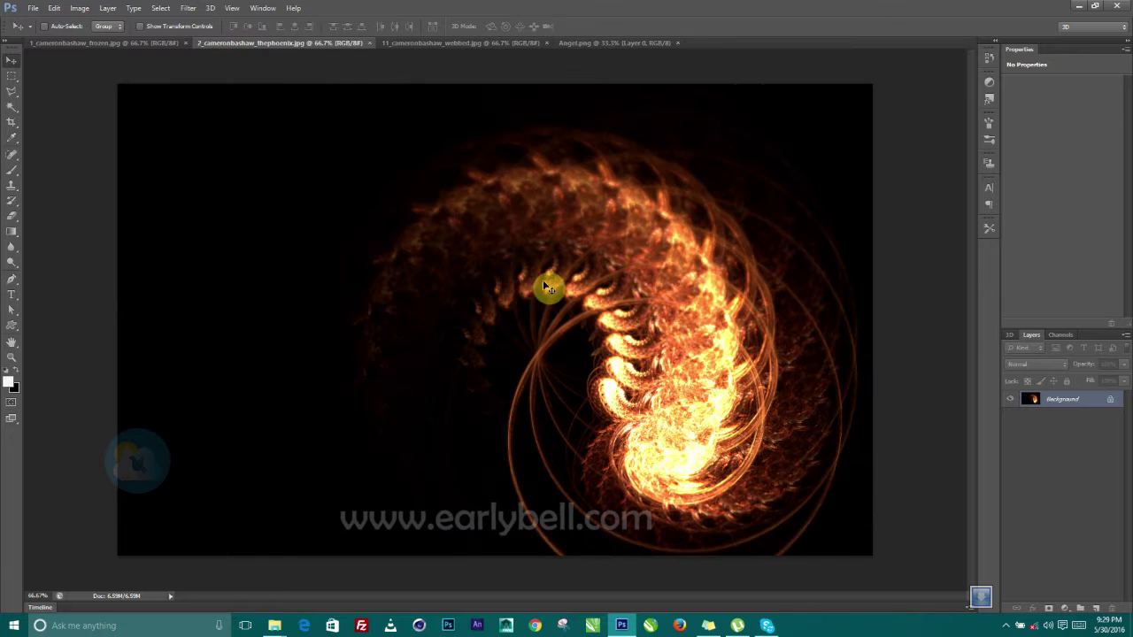
pyautogui.click(455, 44)
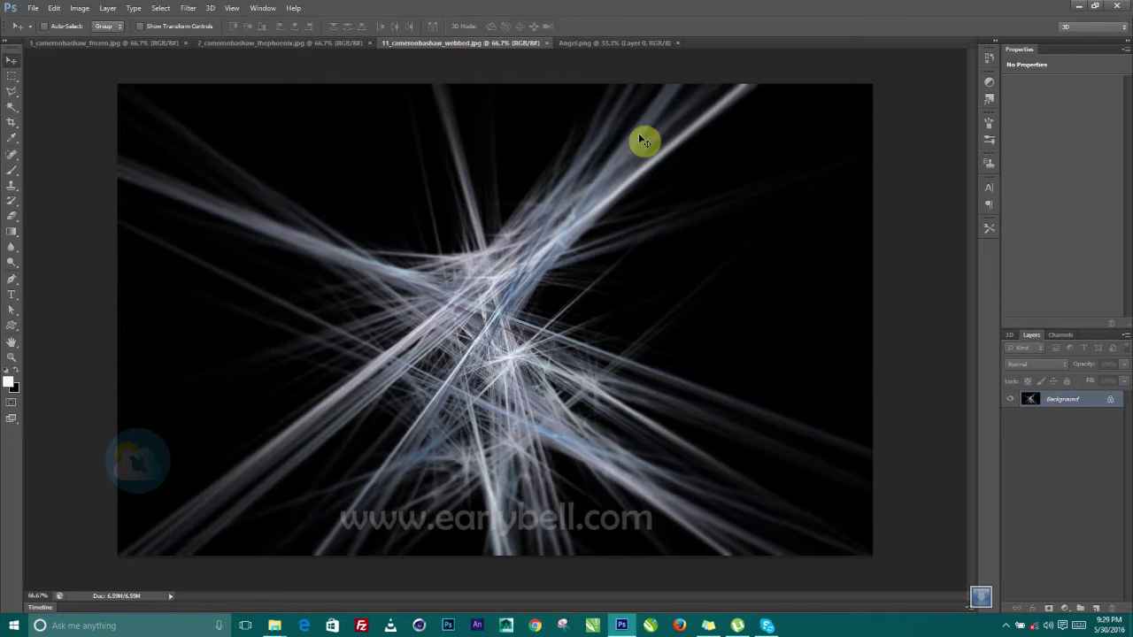
pyautogui.click(636, 43)
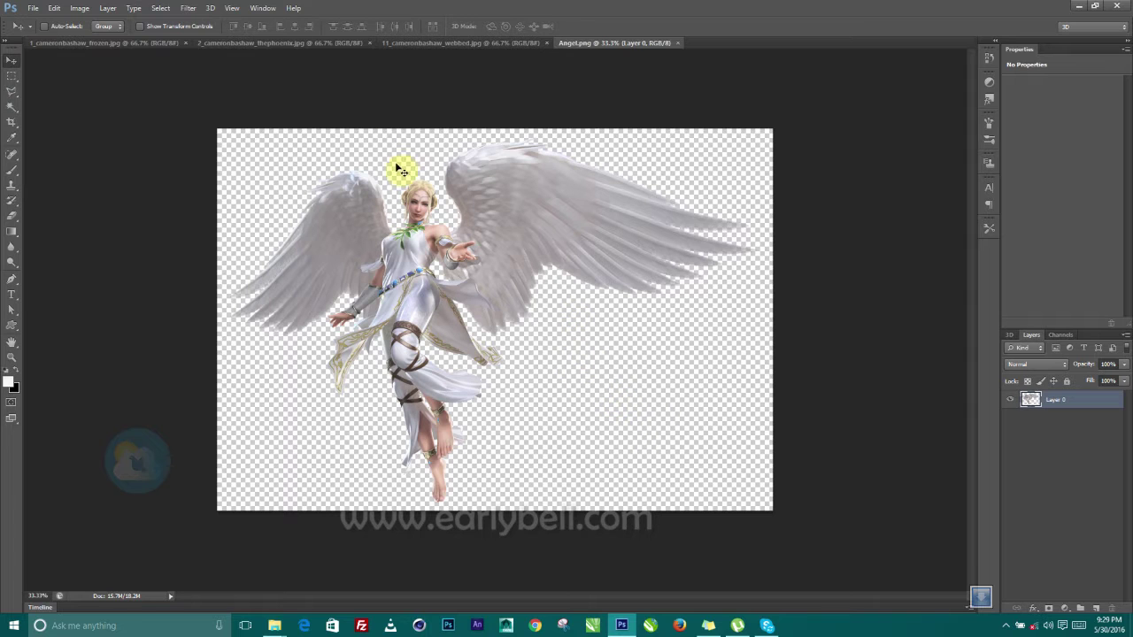
pyautogui.click(104, 46)
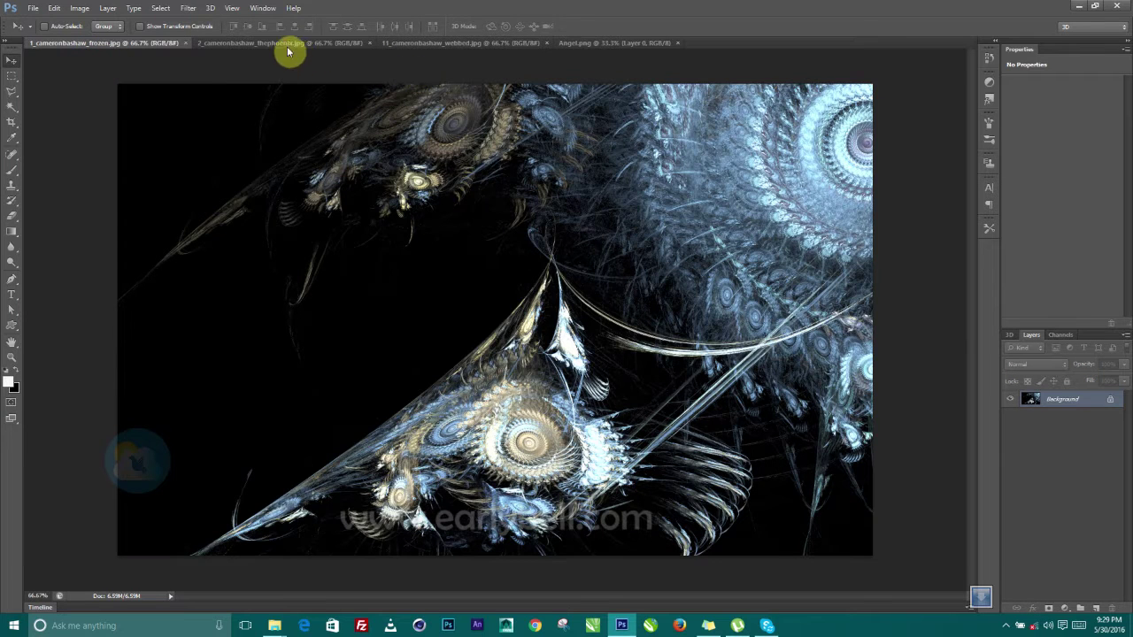
pyautogui.click(265, 44)
pyautogui.moveTo(119, 51); pyautogui.dragTo(597, 374)
pyautogui.moveTo(608, 325); pyautogui.dragTo(648, 299)
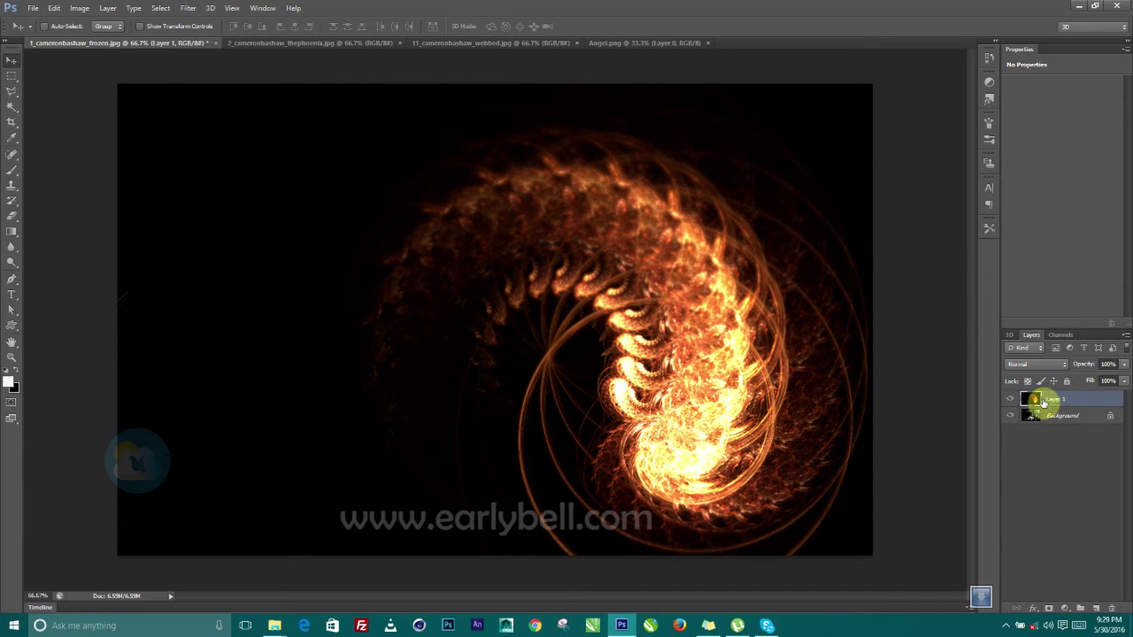
# Align the phoenix layer with the canvas while flipping it horizontally, and set its blending mode to Screen
pyautogui.hotkey('ctrl', 't')
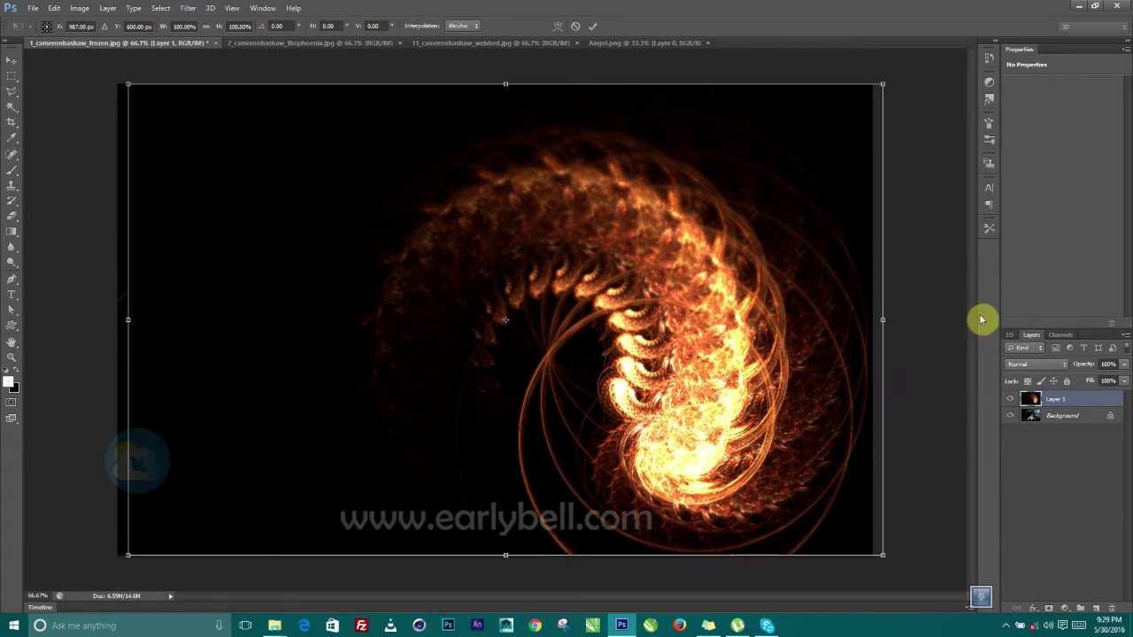
pyautogui.moveTo(554, 260); pyautogui.dragTo(548, 262)
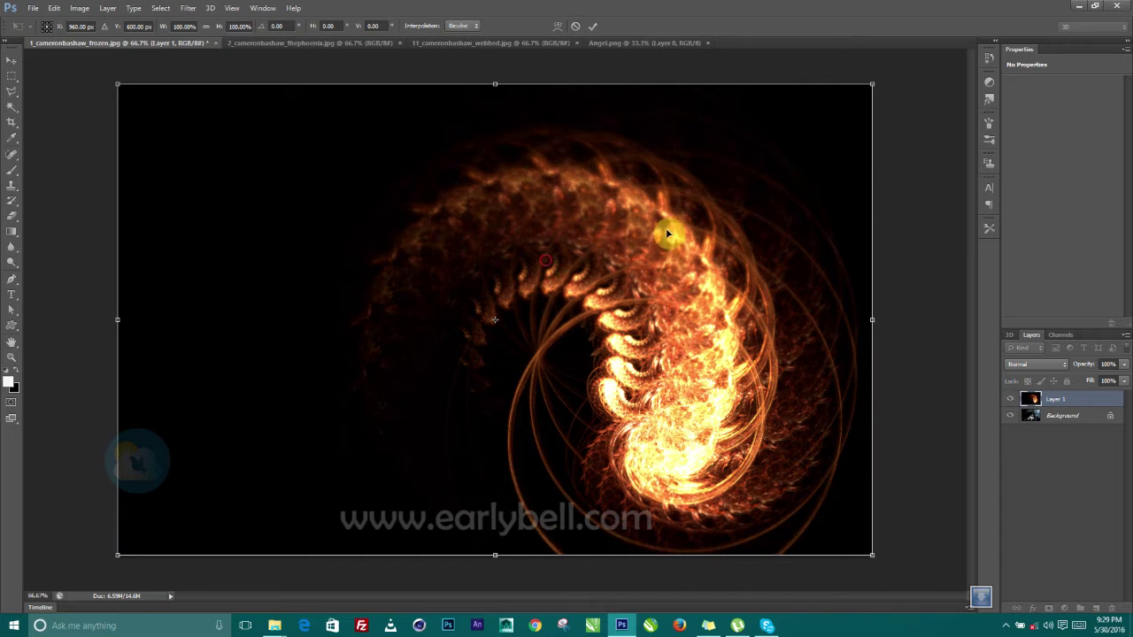
pyautogui.rightClick(690, 269)
pyautogui.click(724, 440)
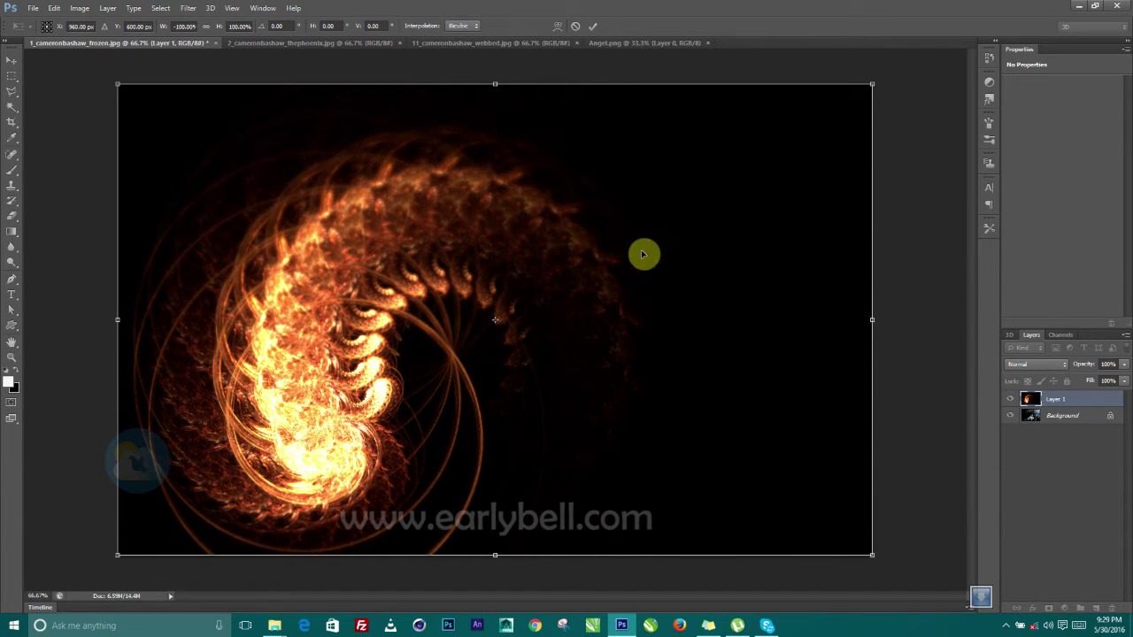
pyautogui.click(592, 26)
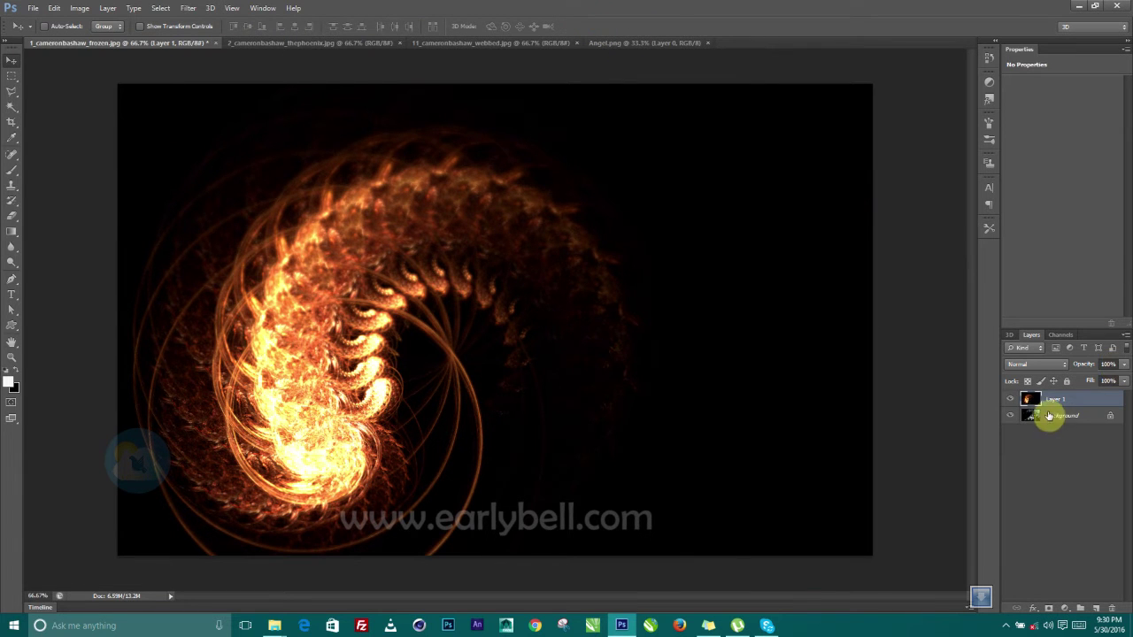
pyautogui.click(1038, 372)
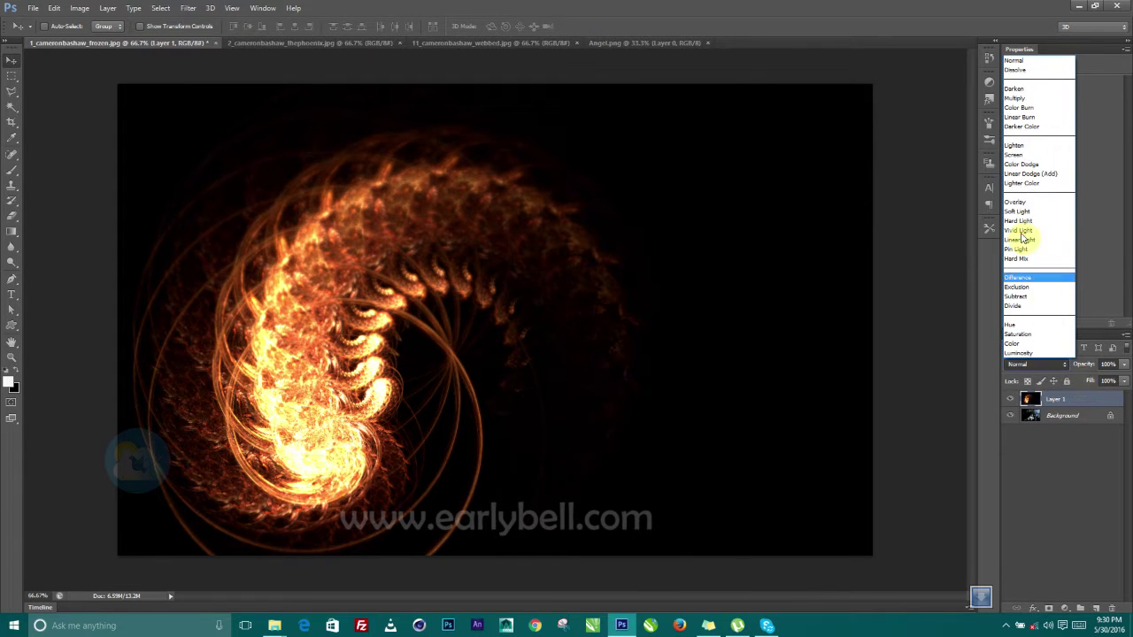
pyautogui.click(1018, 155)
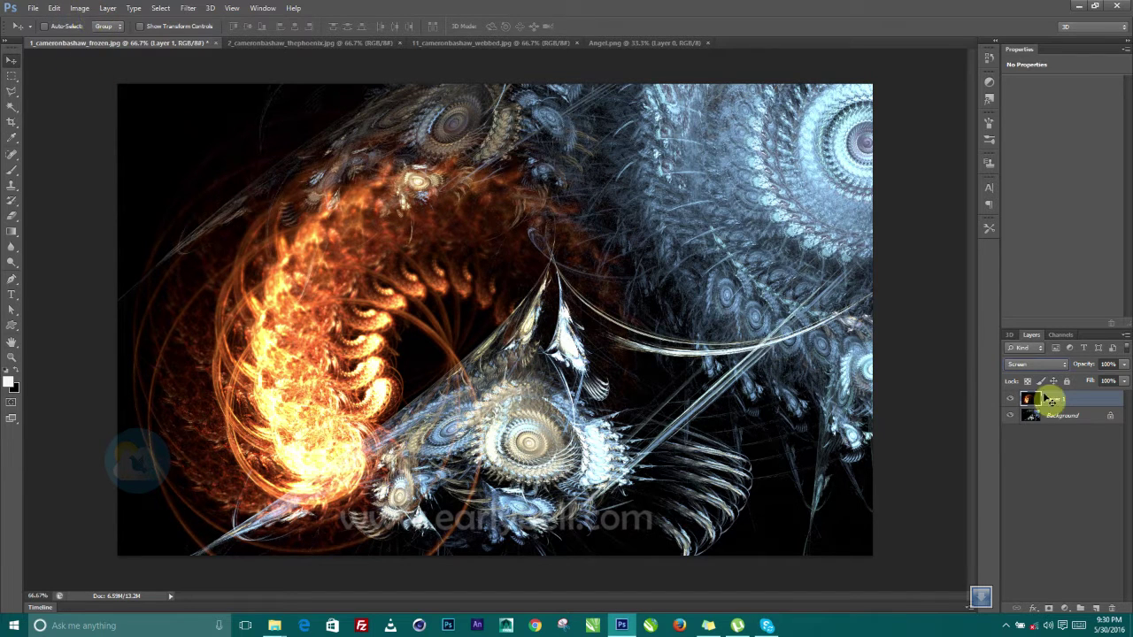
# Start Replace Color on the phoenix layer and choose a pale blue result colour with hue +170 and lightness +13
pyautogui.click(80, 8)
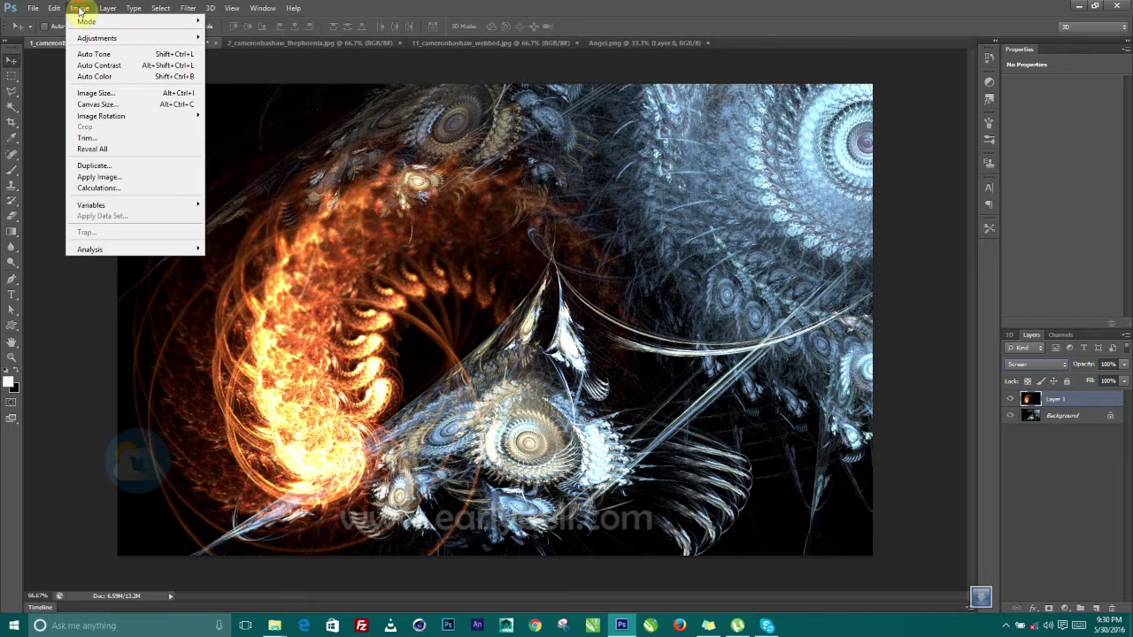
pyautogui.moveTo(88, 38)
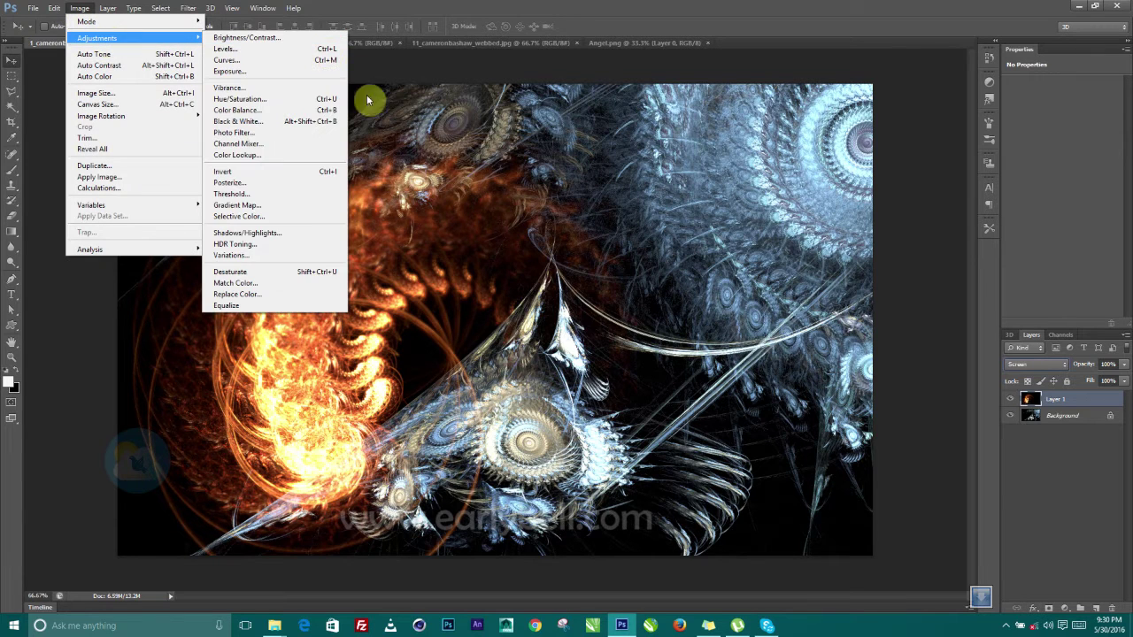
pyautogui.click(254, 296)
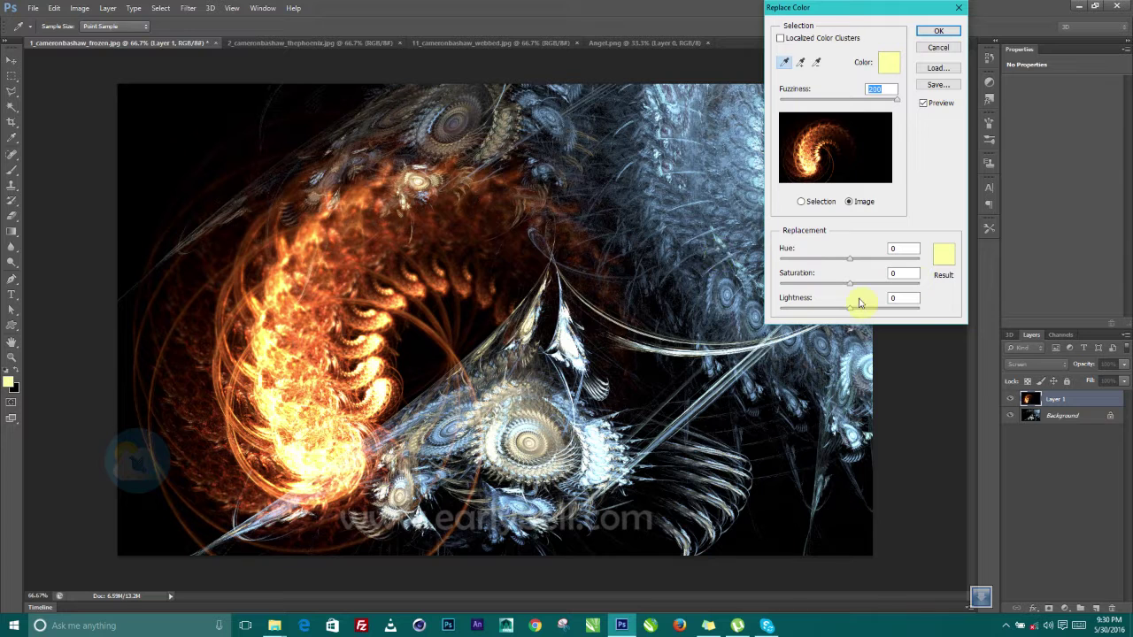
pyautogui.click(944, 259)
pyautogui.moveTo(712, 394); pyautogui.dragTo(727, 454)
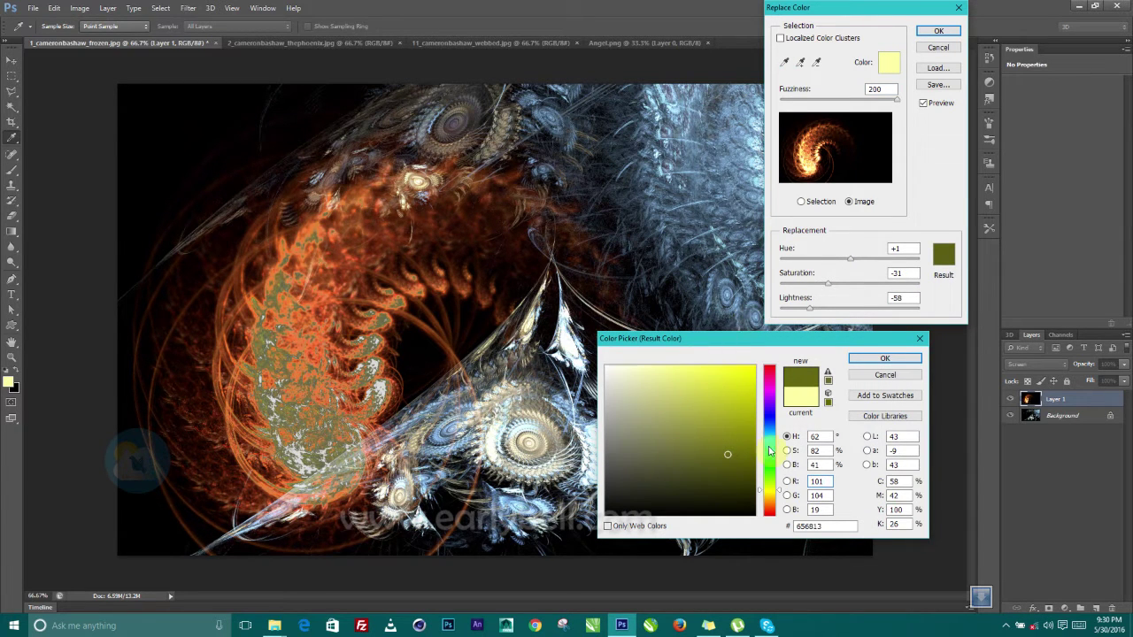
pyautogui.moveTo(770, 451); pyautogui.dragTo(770, 419)
pyautogui.moveTo(733, 451); pyautogui.dragTo(640, 381)
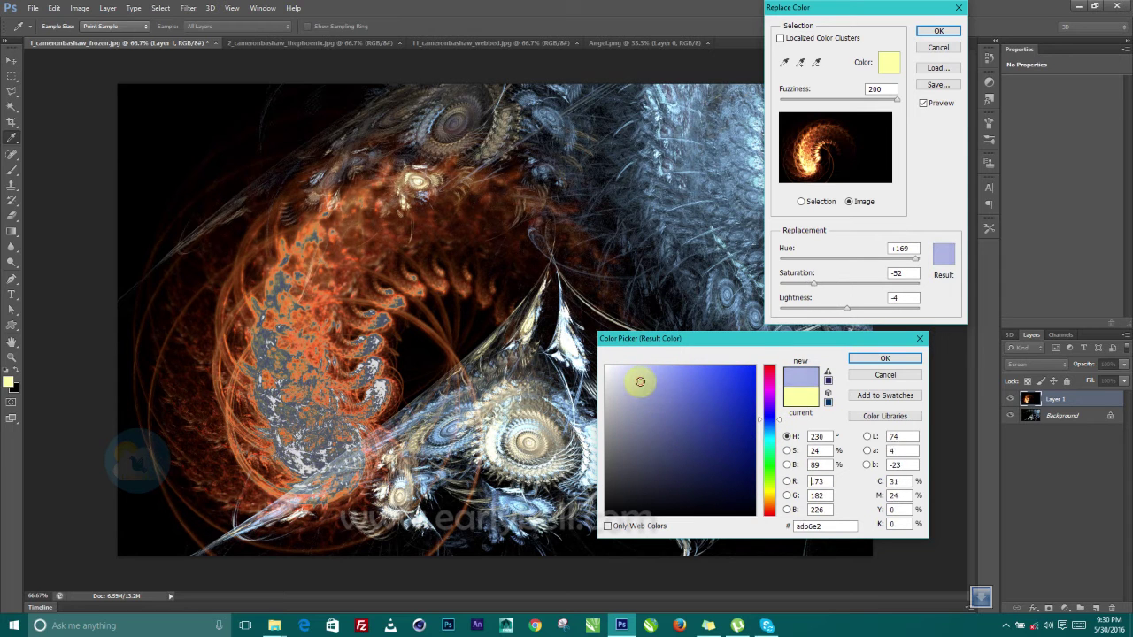
pyautogui.click(884, 358)
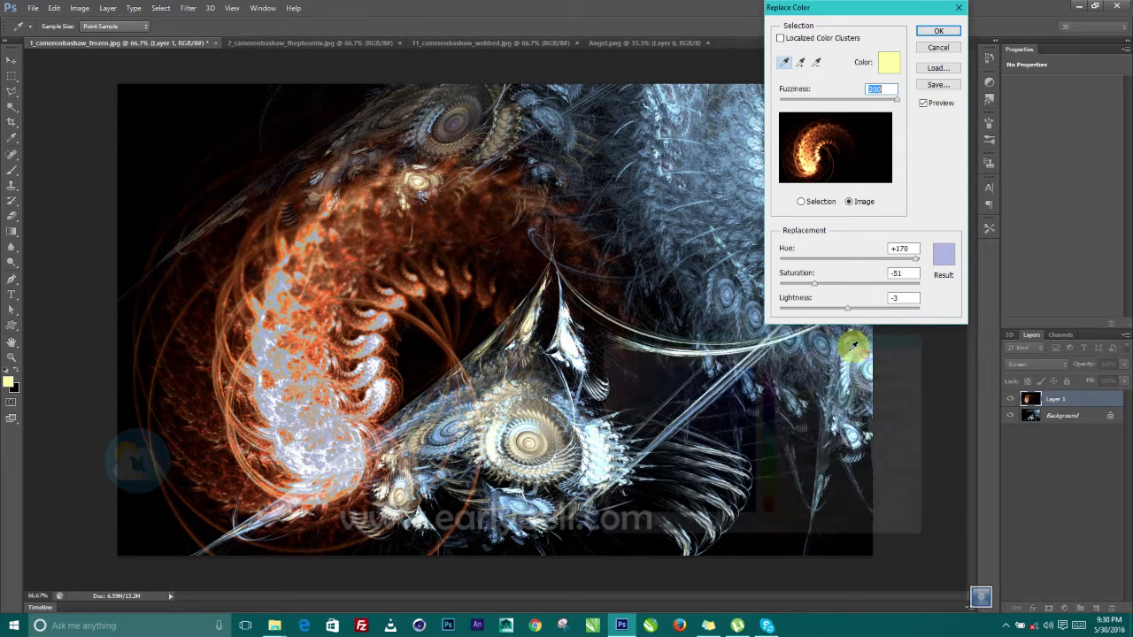
pyautogui.moveTo(847, 309); pyautogui.dragTo(833, 287)
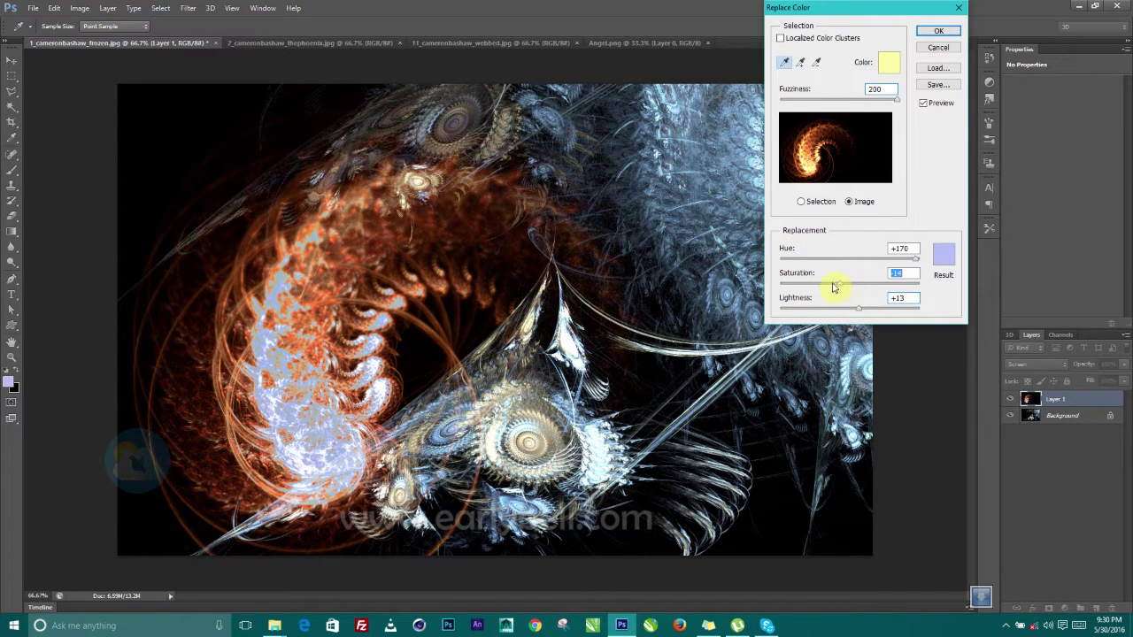
# Add the phoenix spiral's darker orange tones to the Replace Color selection and set the lightness to -26
pyautogui.click(802, 64)
pyautogui.click(211, 342)
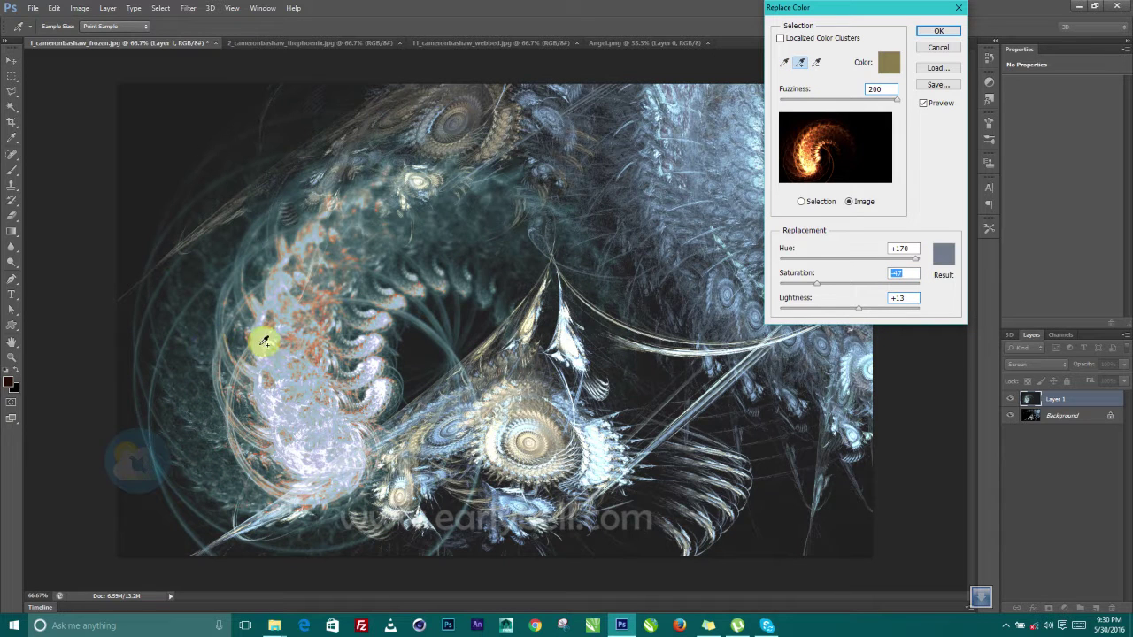
pyautogui.click(229, 296)
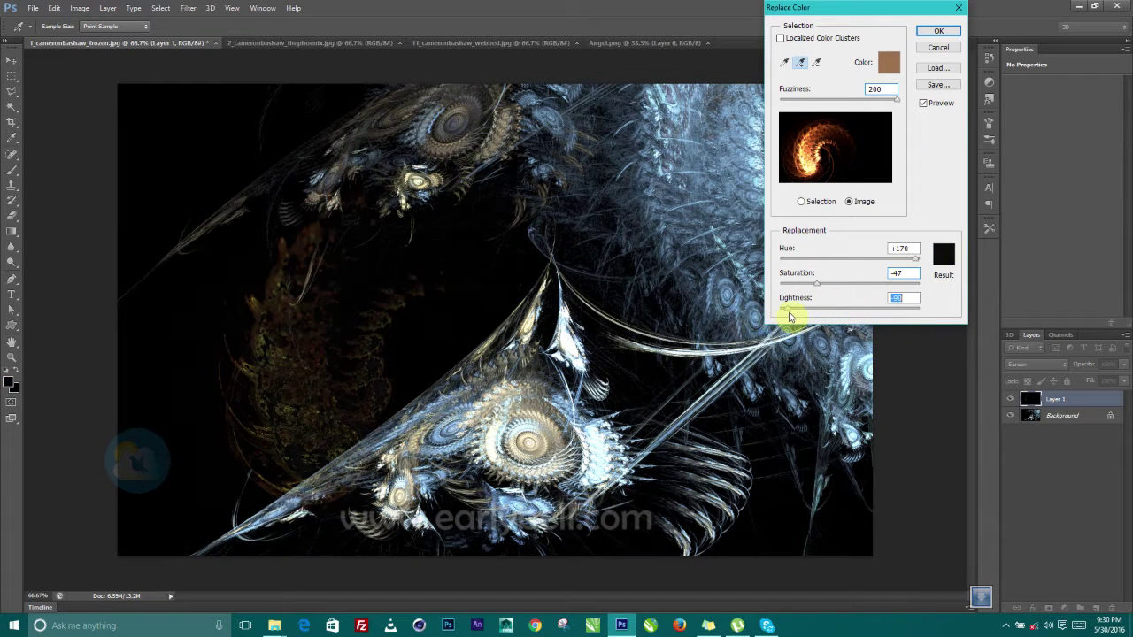
pyautogui.moveTo(791, 317); pyautogui.dragTo(825, 310)
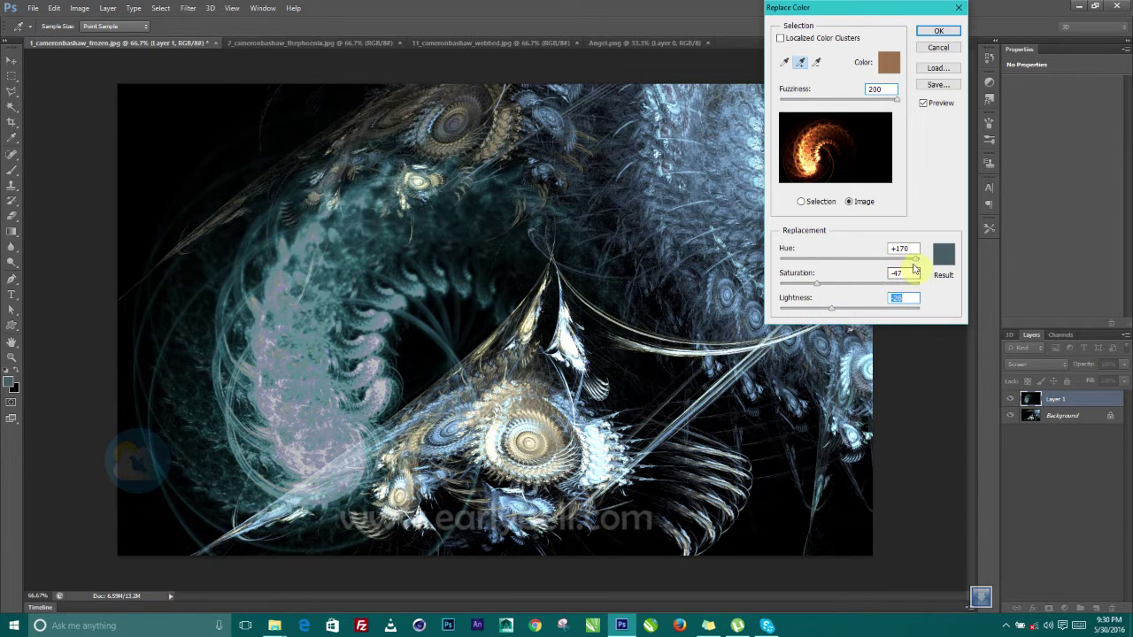
# Set the replacement hue to +171 and the saturation to about -70, and apply the colour replacement
pyautogui.moveTo(855, 265); pyautogui.dragTo(883, 268)
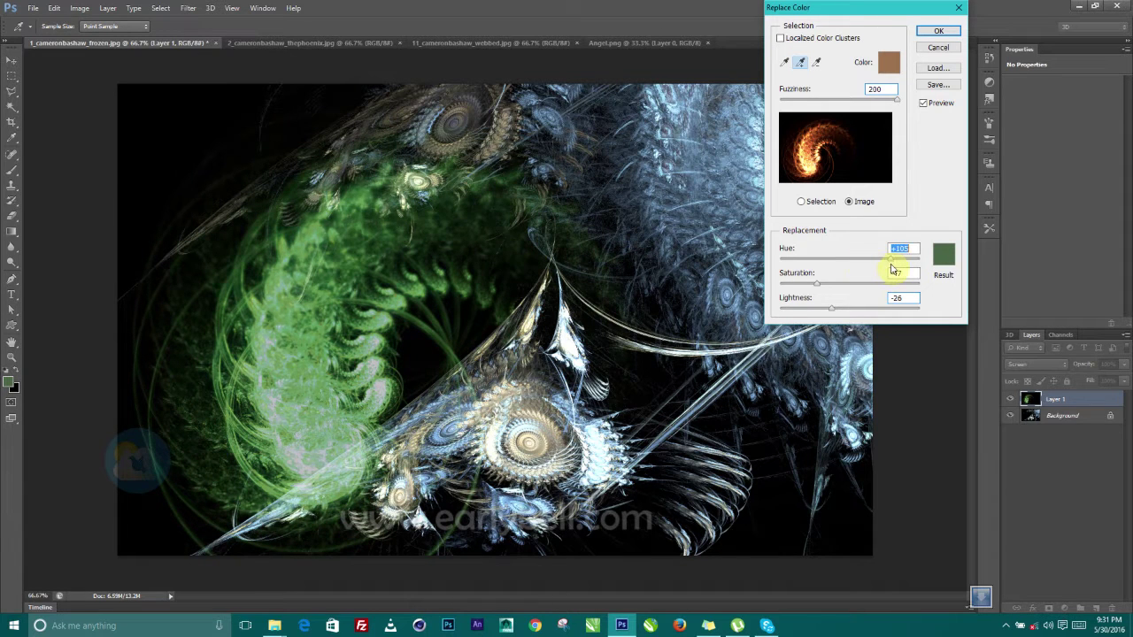
pyautogui.moveTo(905, 268); pyautogui.dragTo(913, 265)
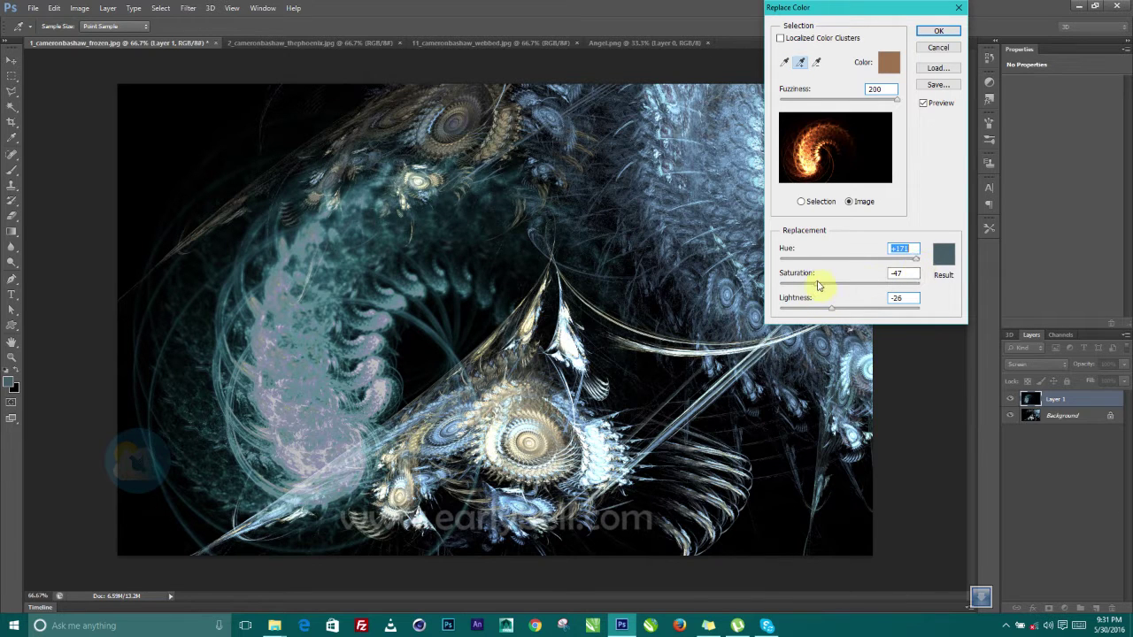
pyautogui.moveTo(814, 300); pyautogui.dragTo(807, 300)
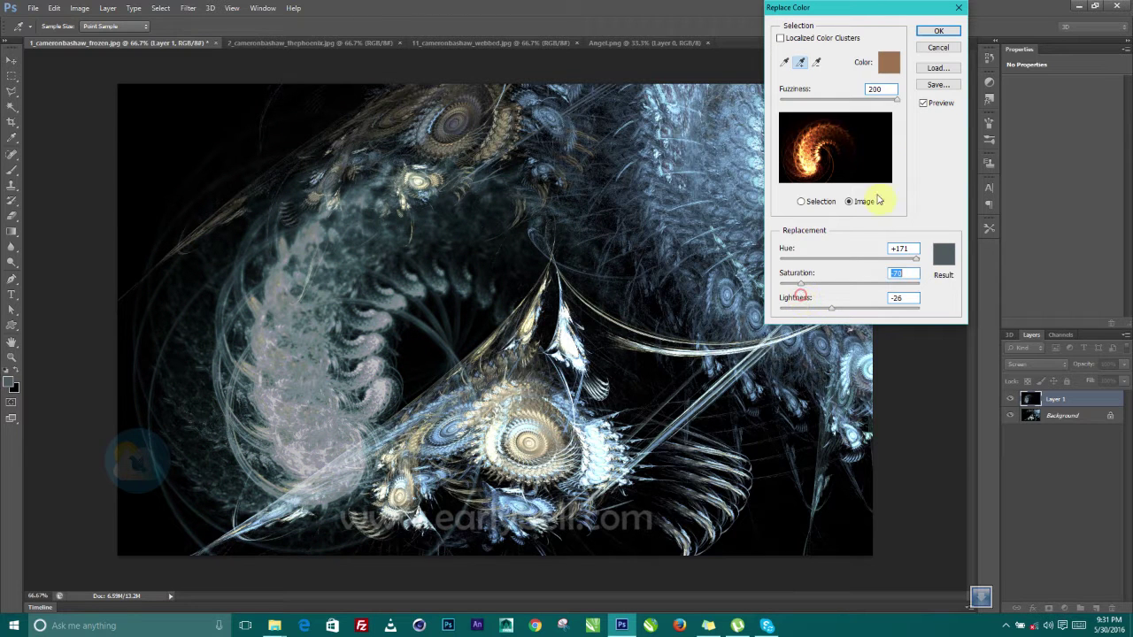
pyautogui.click(943, 32)
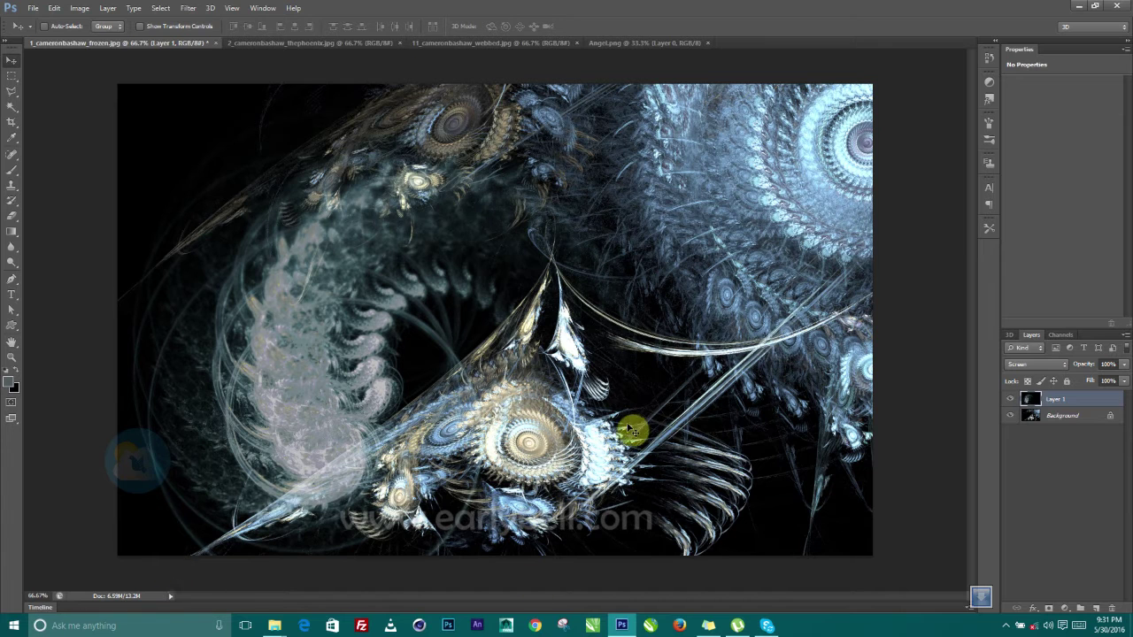
# Bring the winged angel figure from Angel.png into the frozen fractal document as a new layer
pyautogui.click(303, 43)
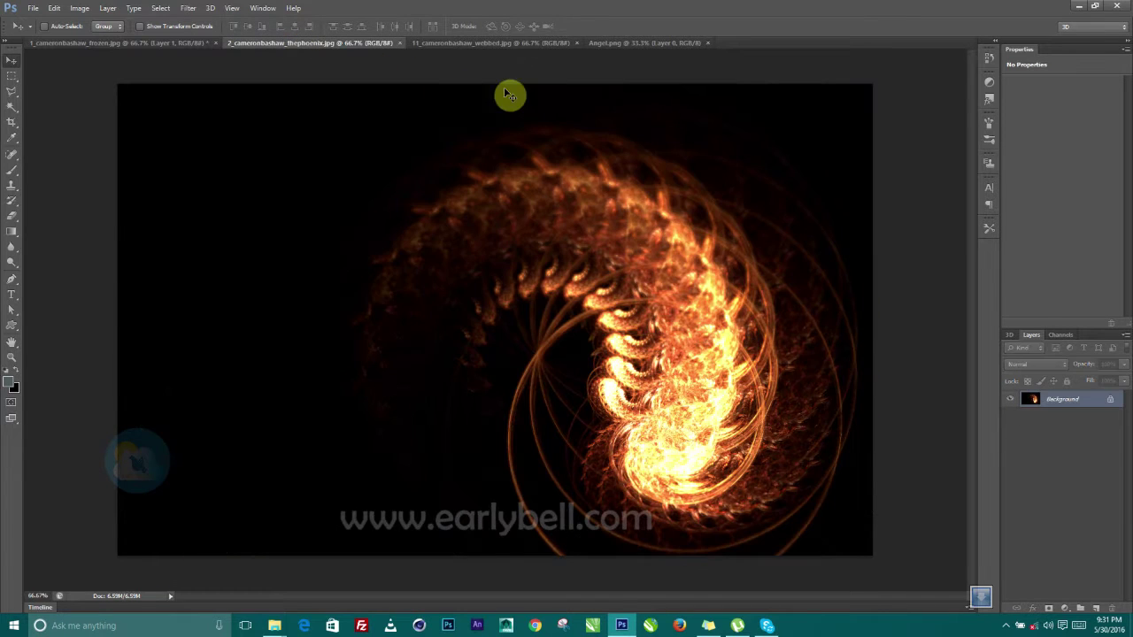
pyautogui.click(499, 44)
pyautogui.click(649, 44)
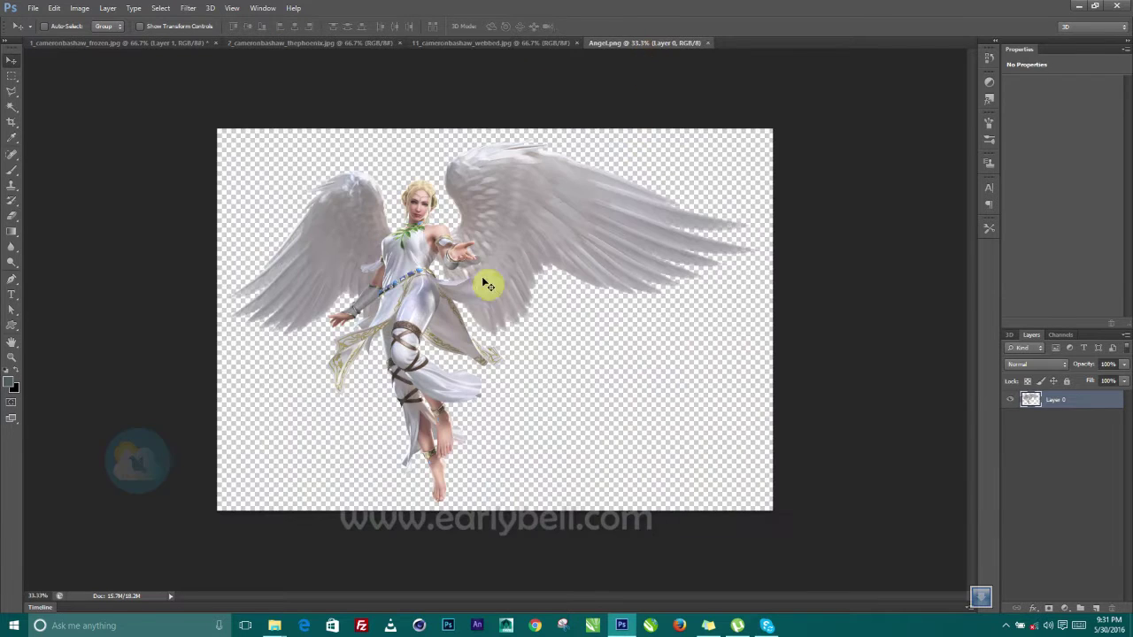
pyautogui.moveTo(461, 304); pyautogui.dragTo(512, 326)
# Scale the angel layer to about 55.5% and place it near the canvas centre with both wings inside the frame
pyautogui.hotkey('ctrl', 't')
pyautogui.hotkey('ctrl', '0')
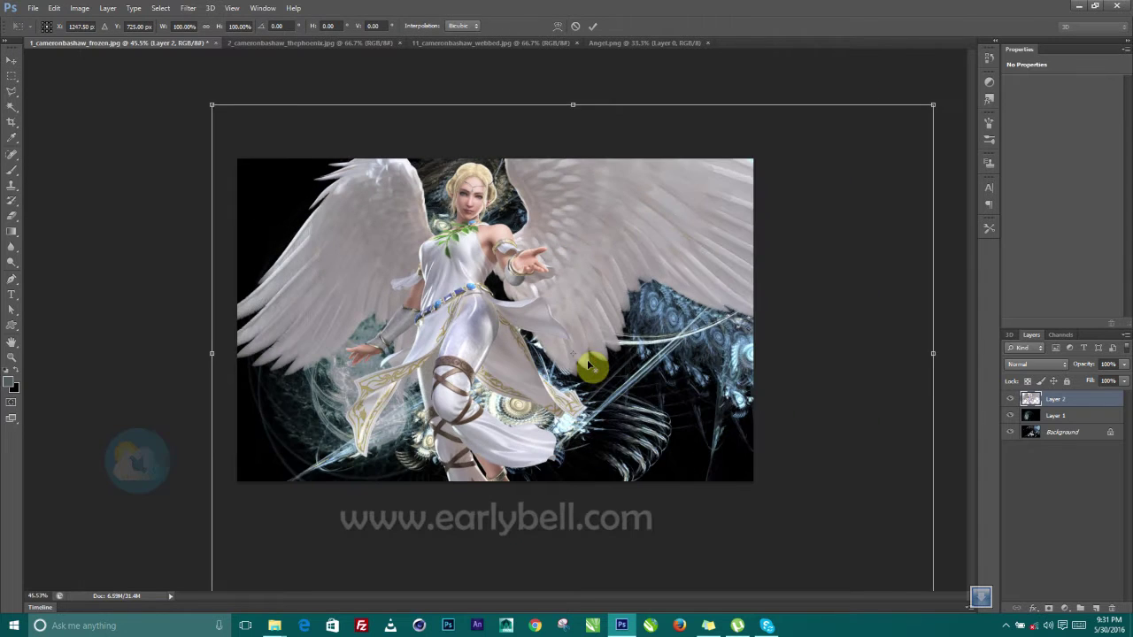
pyautogui.hotkey('ctrl', '0')
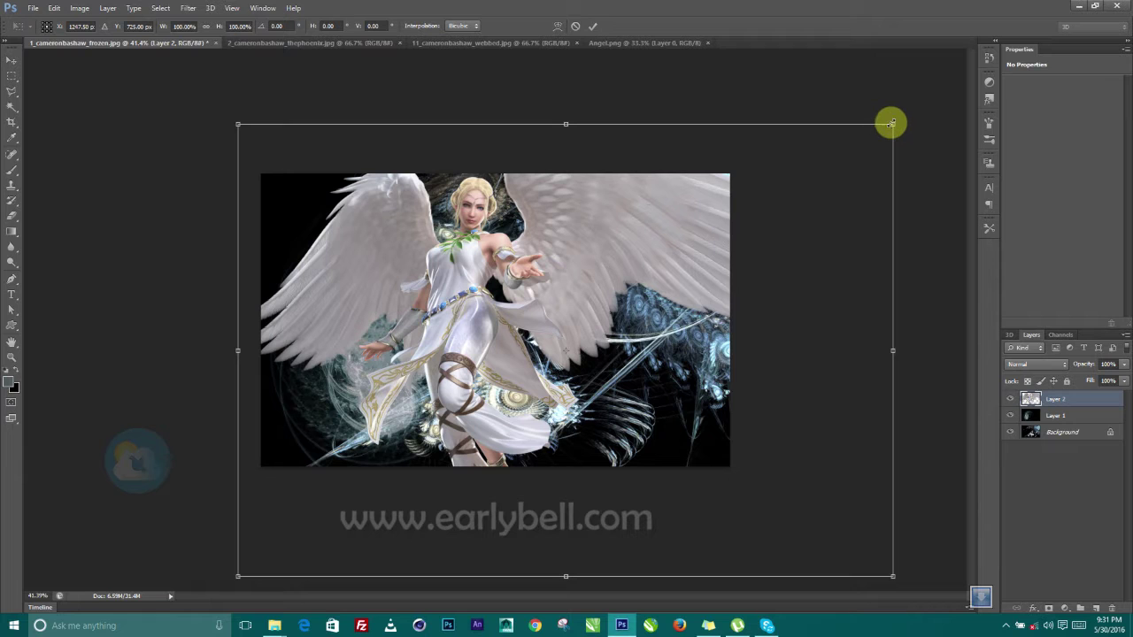
pyautogui.moveTo(891, 123); pyautogui.dragTo(719, 190)
pyautogui.moveTo(517, 324); pyautogui.dragTo(473, 296)
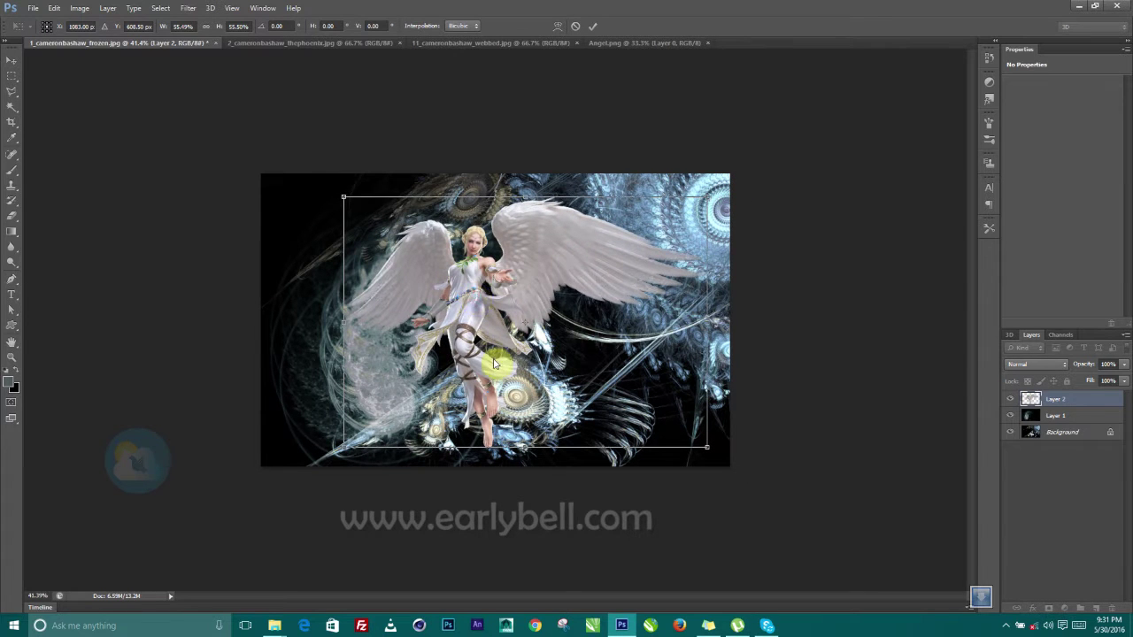
pyautogui.click(597, 27)
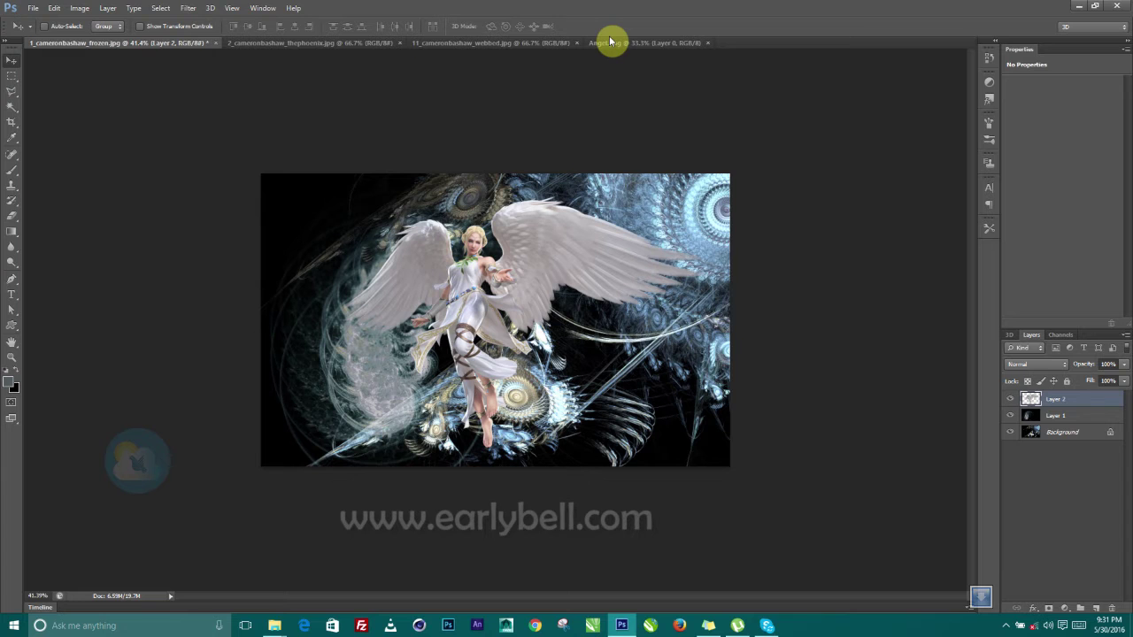
pyautogui.hotkey('ctrl', '0')
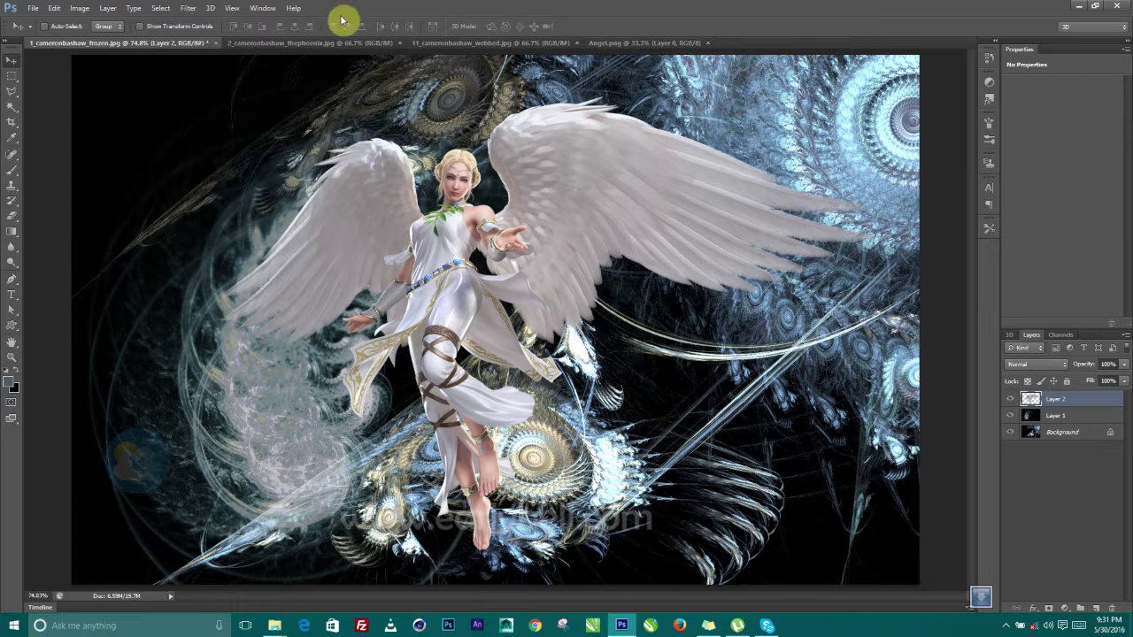
# Bring the webbed fractal image into the frozen fractal document as a new layer above the angel
pyautogui.click(307, 43)
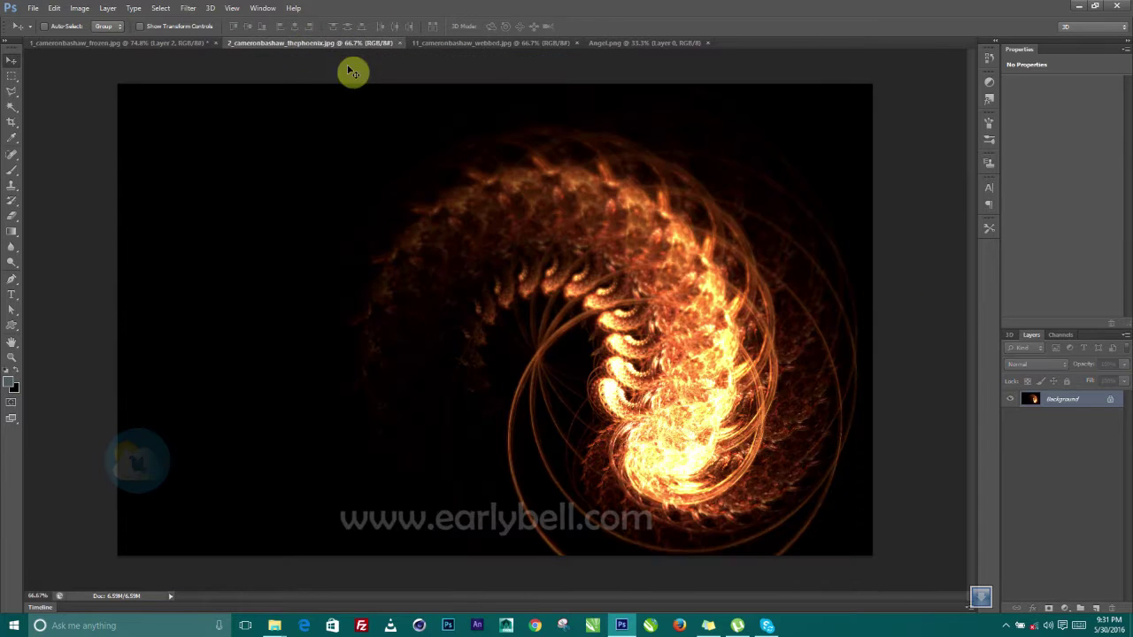
pyautogui.click(485, 43)
pyautogui.moveTo(476, 336); pyautogui.dragTo(629, 324)
# Try the Overlay blending mode on the webbed layer, settle on Screen, and align the light rays with the canvas
pyautogui.click(1047, 368)
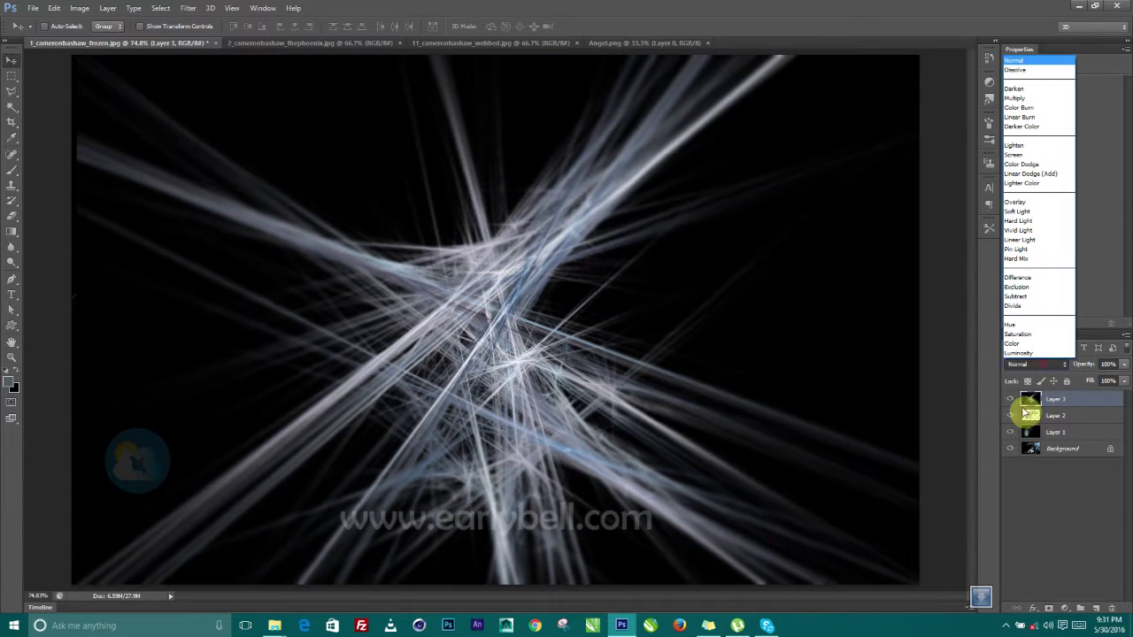
pyautogui.click(1018, 204)
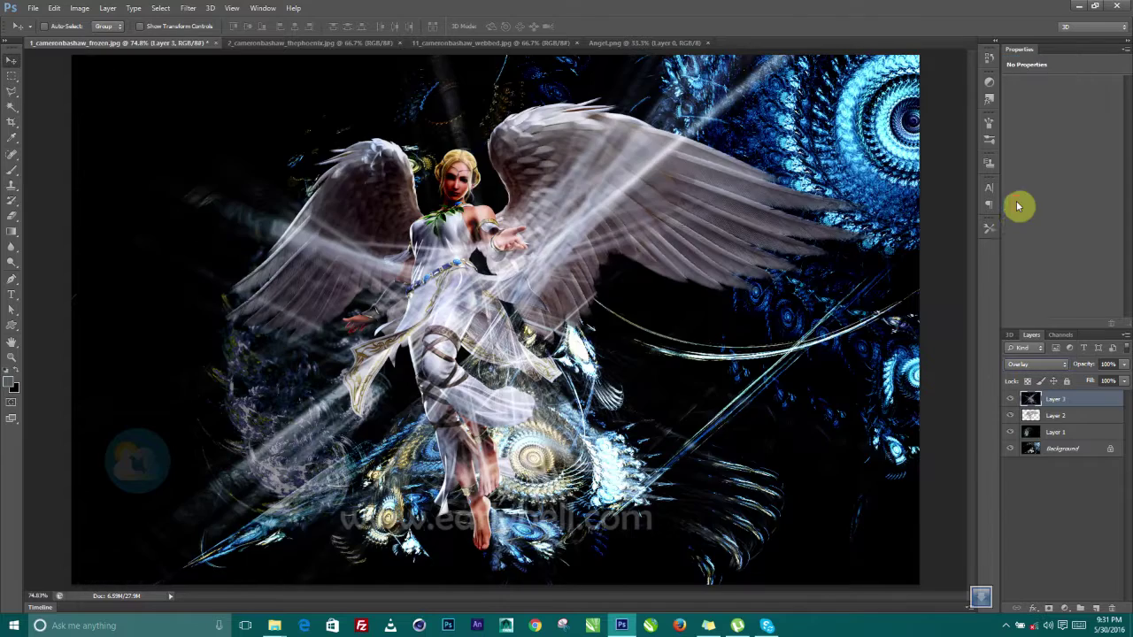
pyautogui.click(1020, 367)
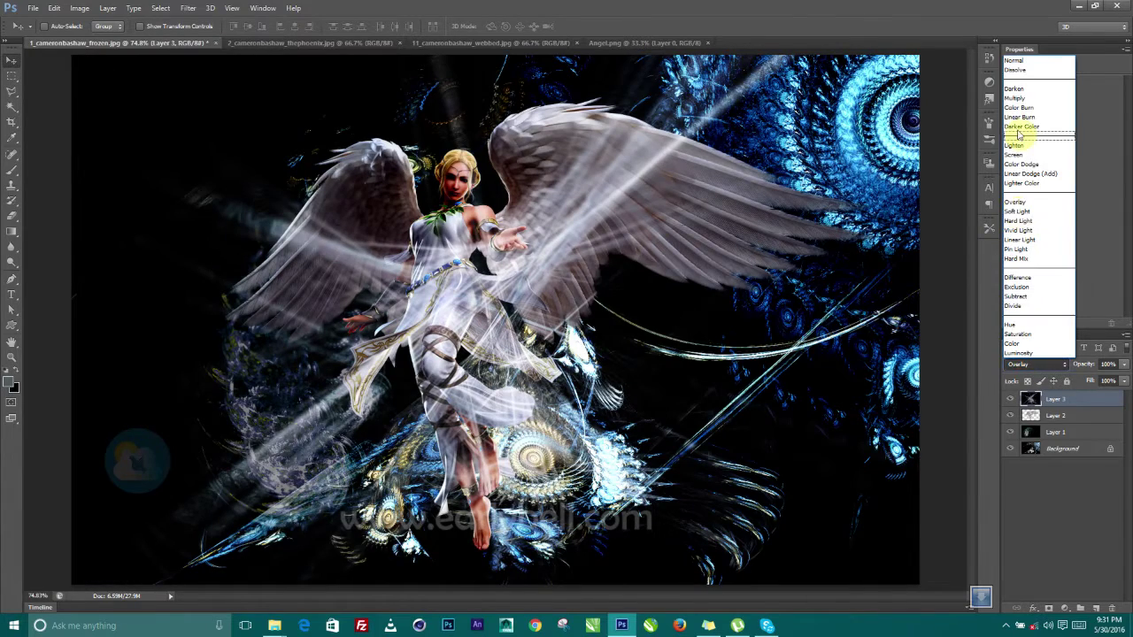
pyautogui.click(1018, 158)
pyautogui.moveTo(475, 303)
pyautogui.mouseDown()
pyautogui.moveTo(523, 324)
pyautogui.moveTo(372, 213)
pyautogui.moveTo(466, 302)
pyautogui.mouseUp()
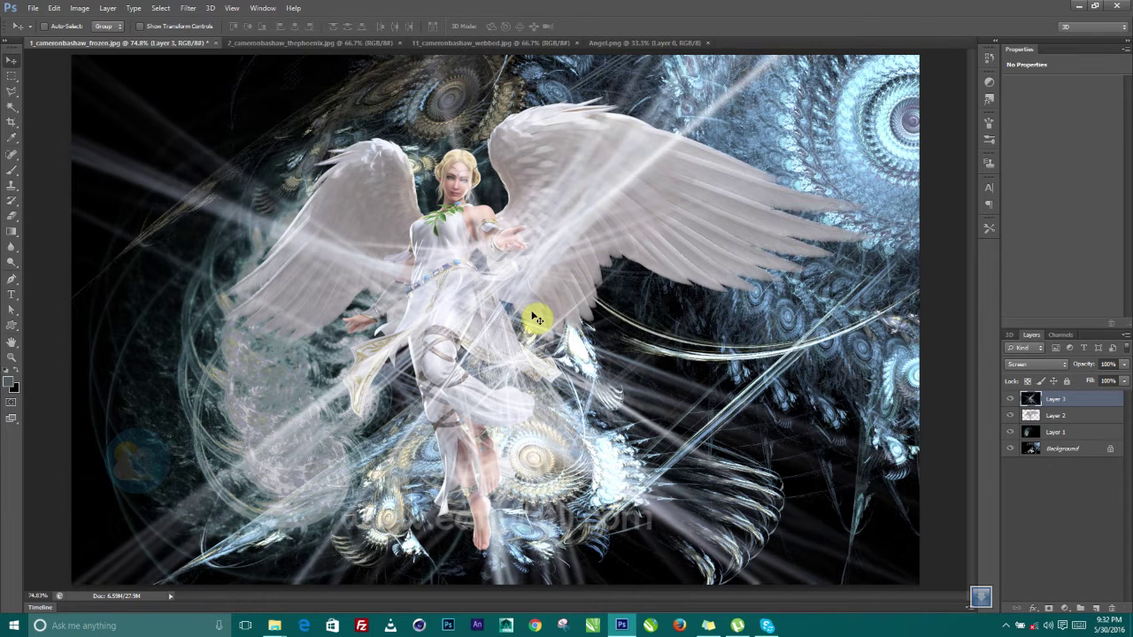
# Add a new layer on top of the webbed layer and choose the 2100 px tip for the Brush tool
pyautogui.scroll(-1, 537, 317)
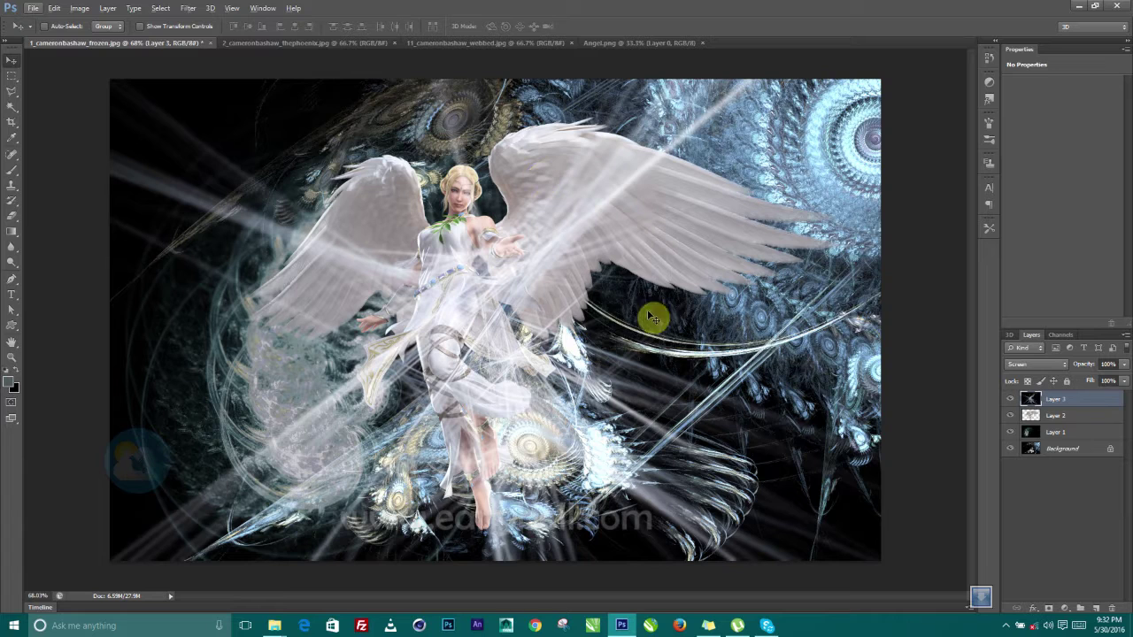
pyautogui.click(1096, 610)
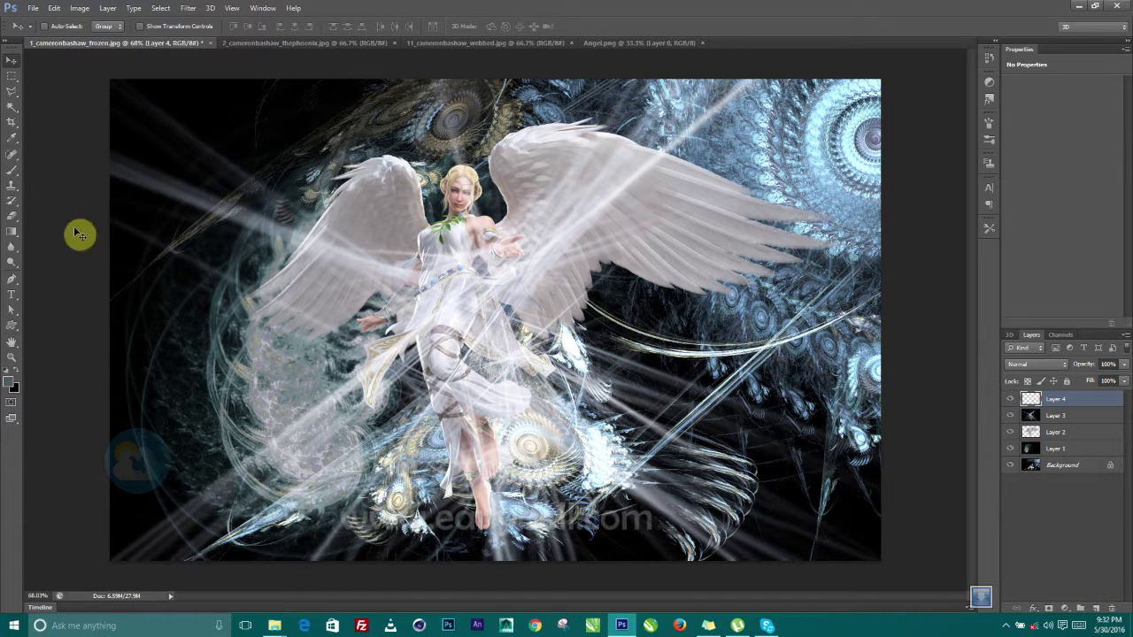
pyautogui.click(11, 171)
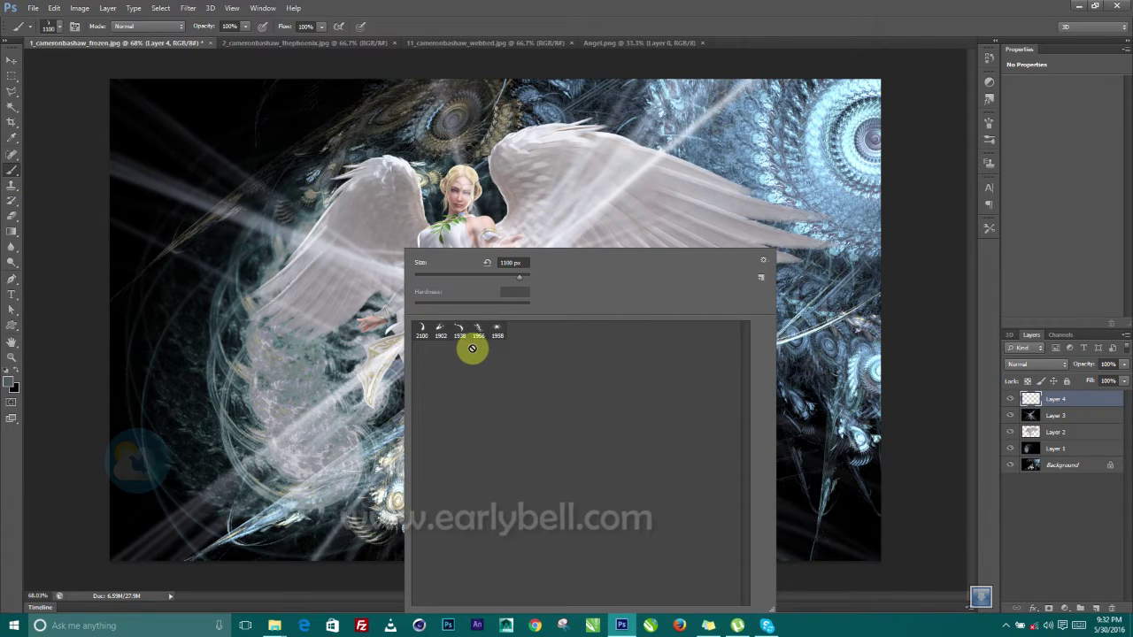
pyautogui.click(422, 336)
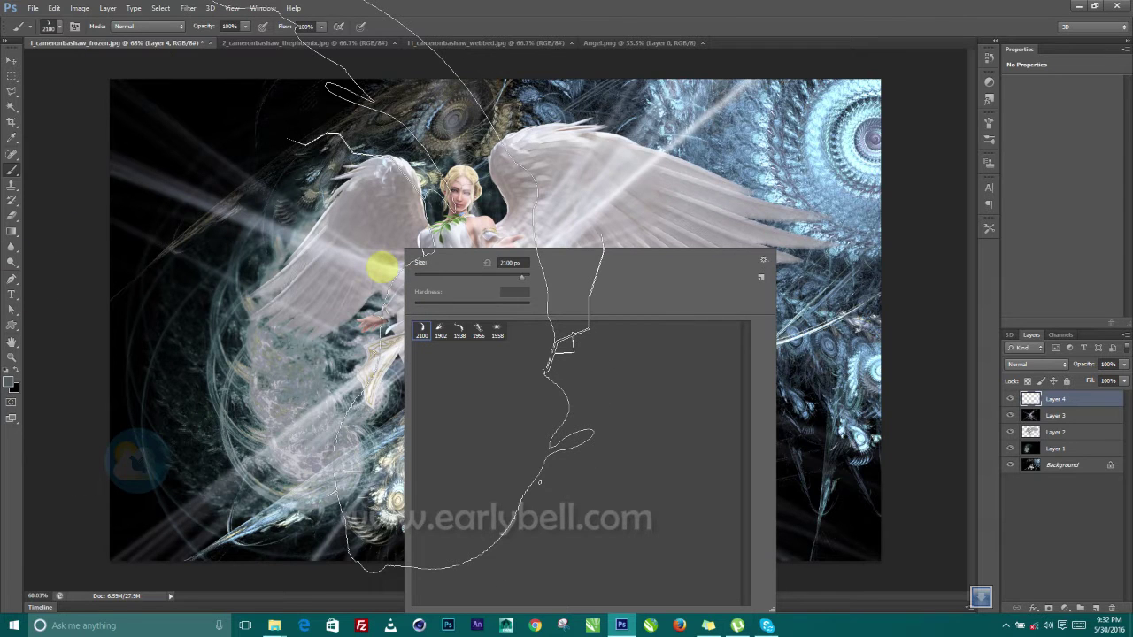
# Replace the current brushes with the Trance Photoshop Brushes set
pyautogui.click(763, 259)
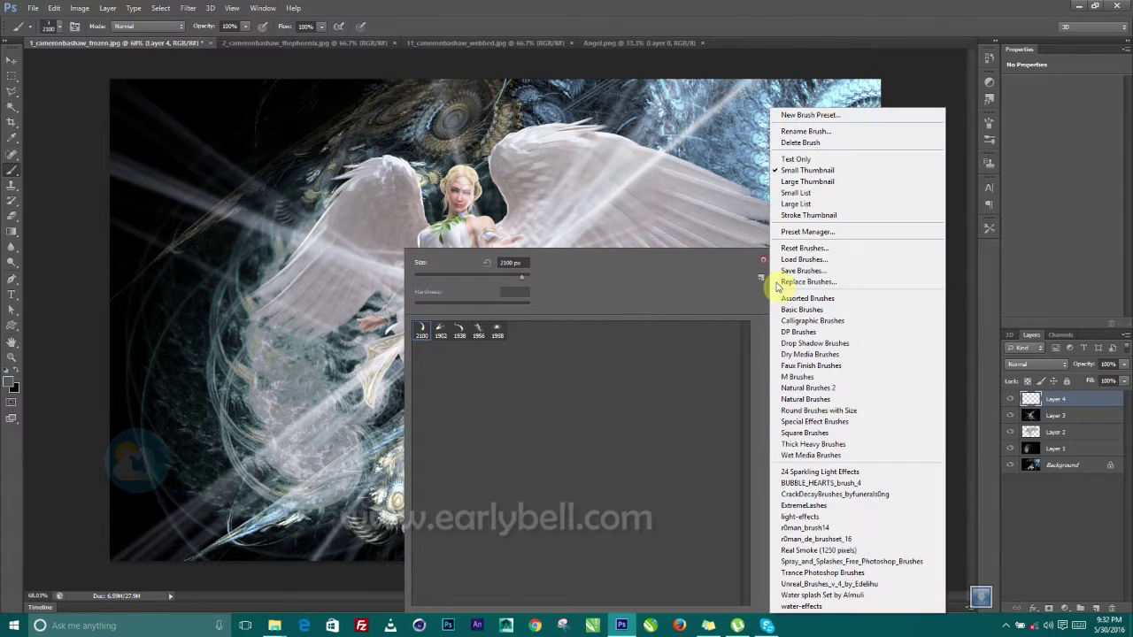
pyautogui.click(835, 572)
pyautogui.click(520, 233)
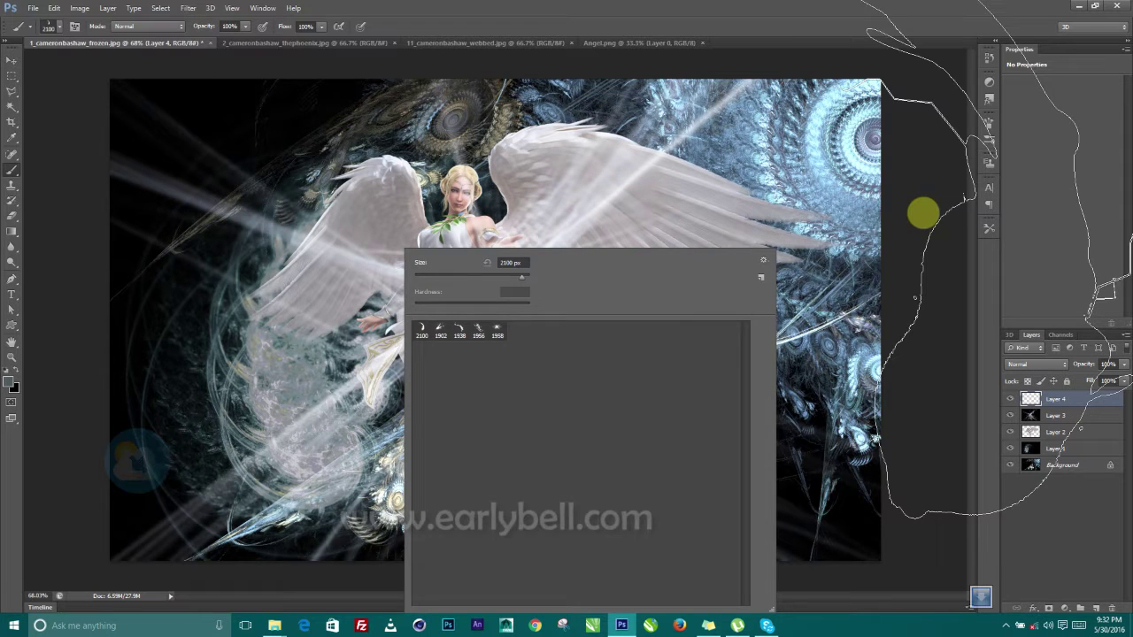
pyautogui.click(151, 285)
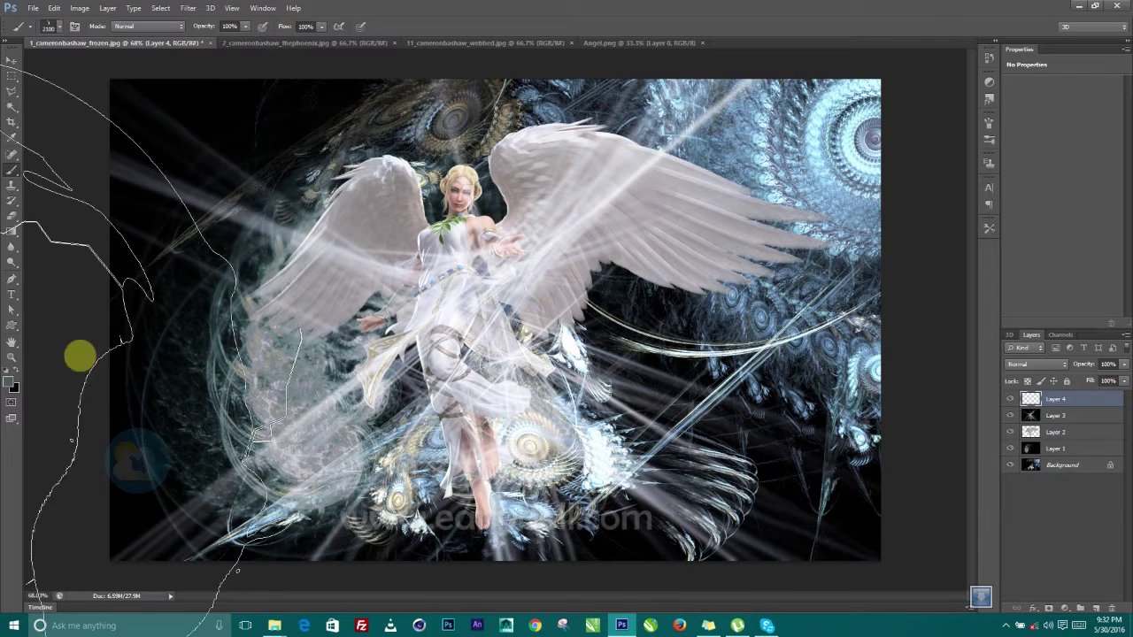
# Set the foreground colour to white (ffffff)
pyautogui.click(11, 382)
pyautogui.click(606, 366)
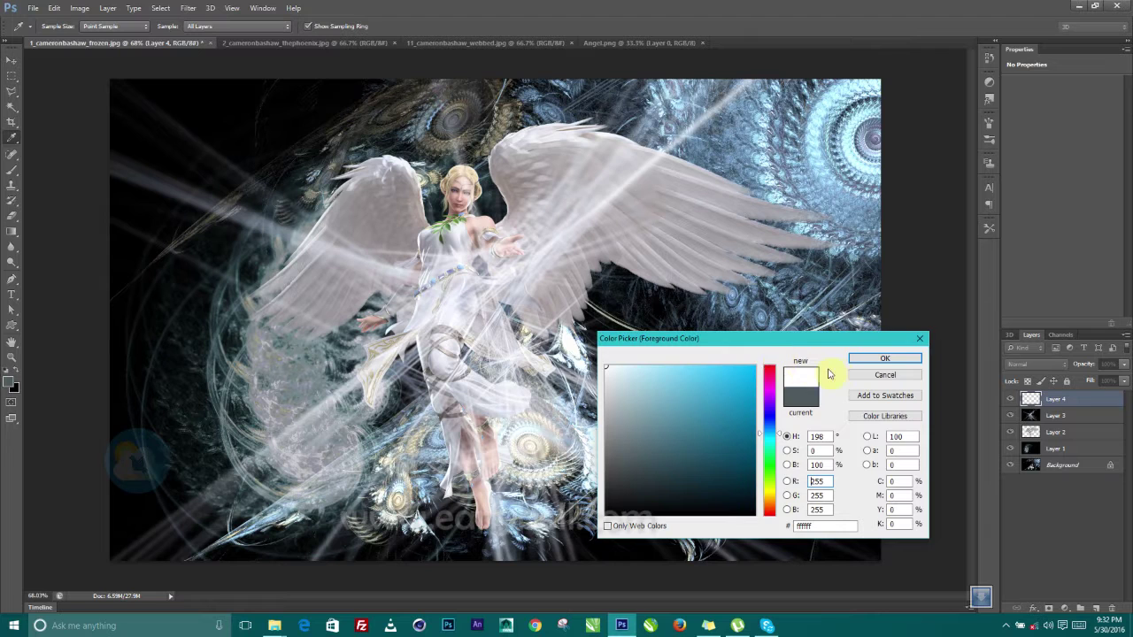
pyautogui.click(872, 359)
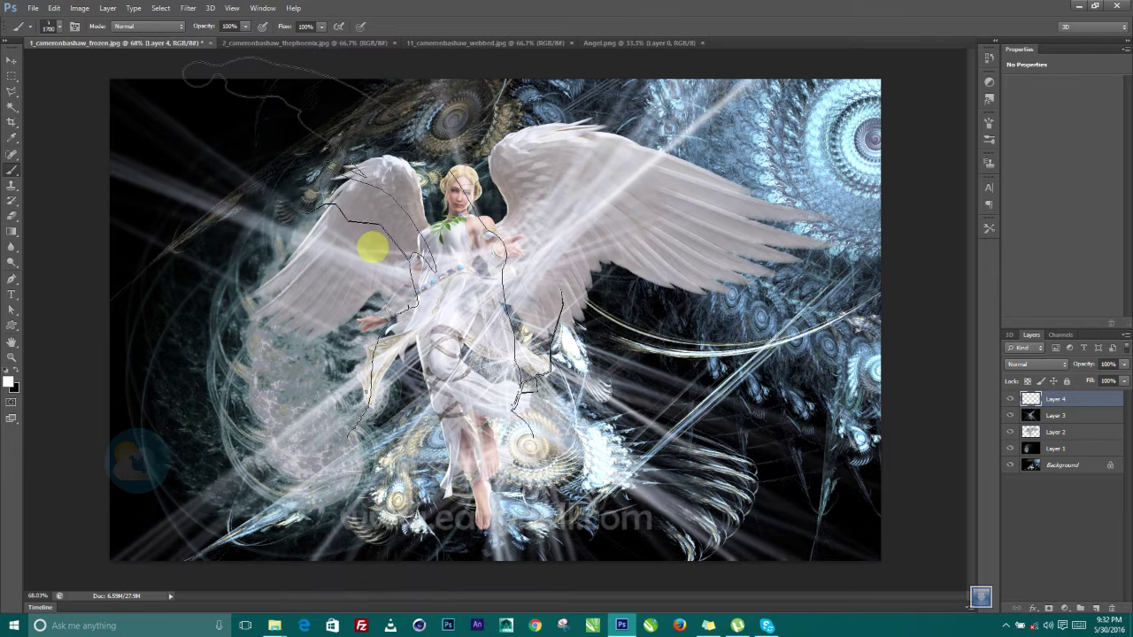
# Reduce the brush size to 900 px and stamp a white light trail over the angel's legs on the new layer
pyautogui.press('[')
pyautogui.press('[')
pyautogui.press('[')
pyautogui.press('[')
pyautogui.press('[')
pyautogui.press('[')
pyautogui.press('[')
pyautogui.press('[')
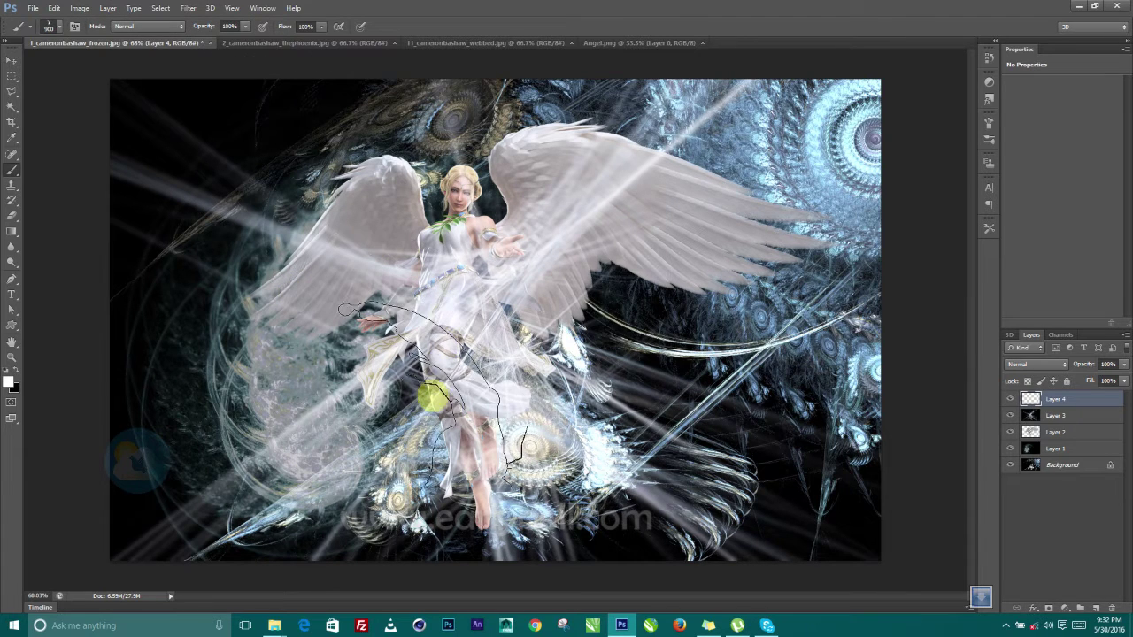
pyautogui.click(409, 441)
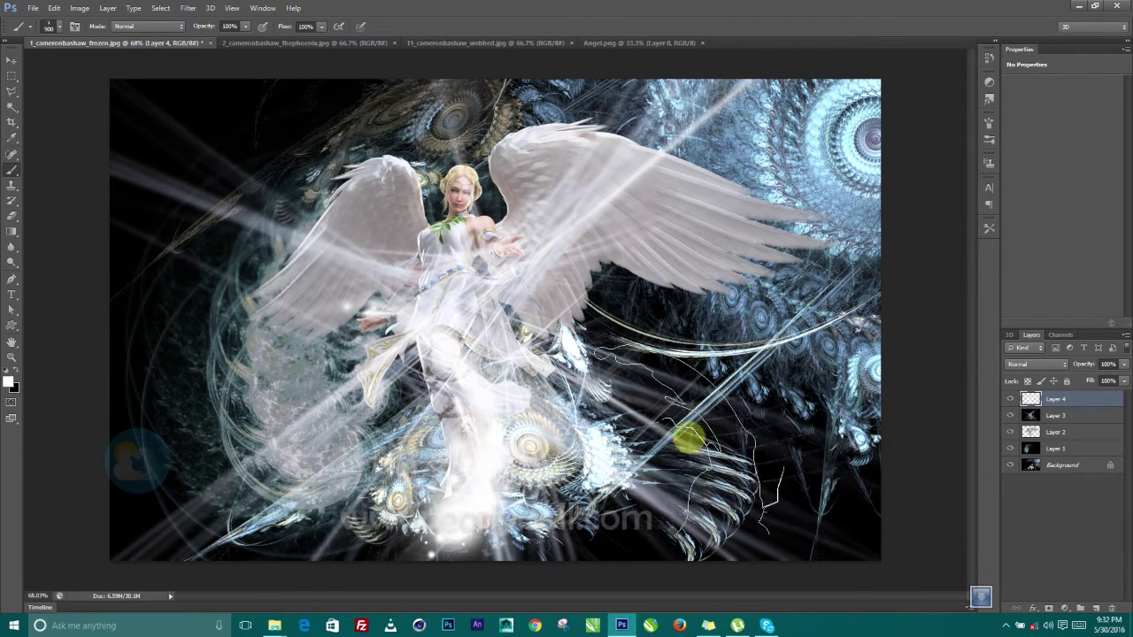
pyautogui.hotkey('ctrl', 'z')
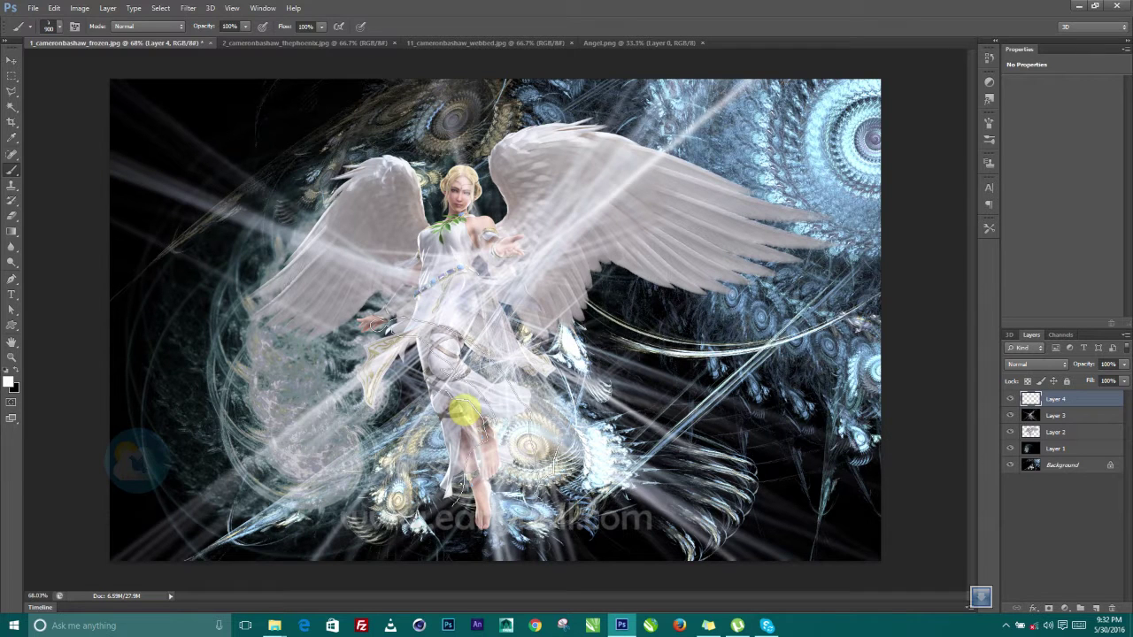
pyautogui.click(415, 447)
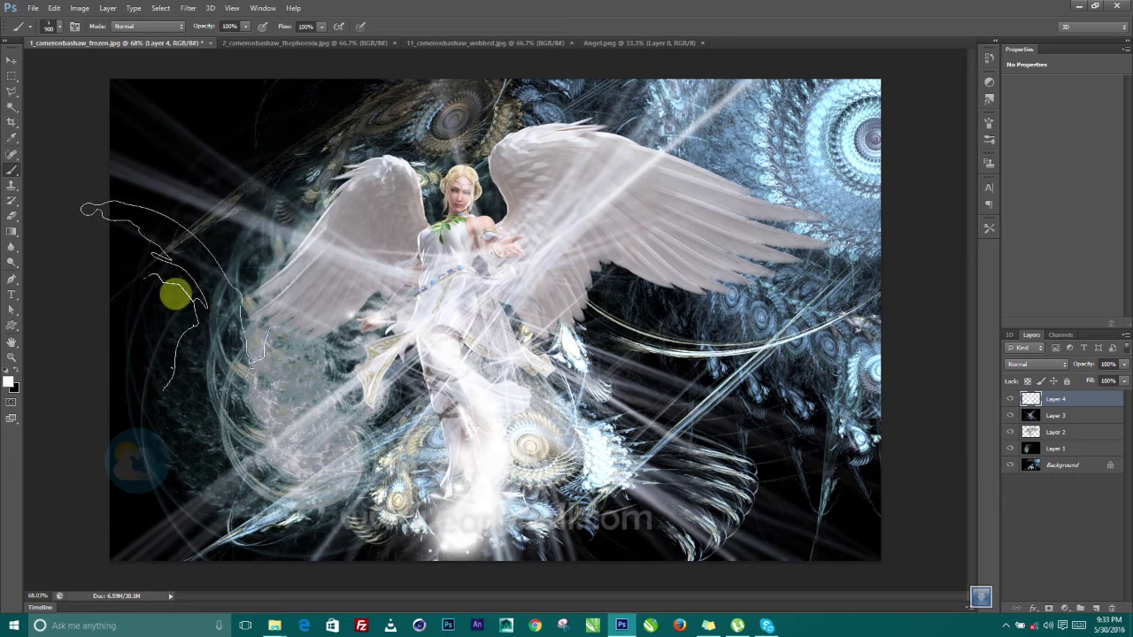
# Reset the brushes to the default set and choose the soft round 13 px tip with 0% hardness
pyautogui.rightClick(420, 319)
pyautogui.click(727, 259)
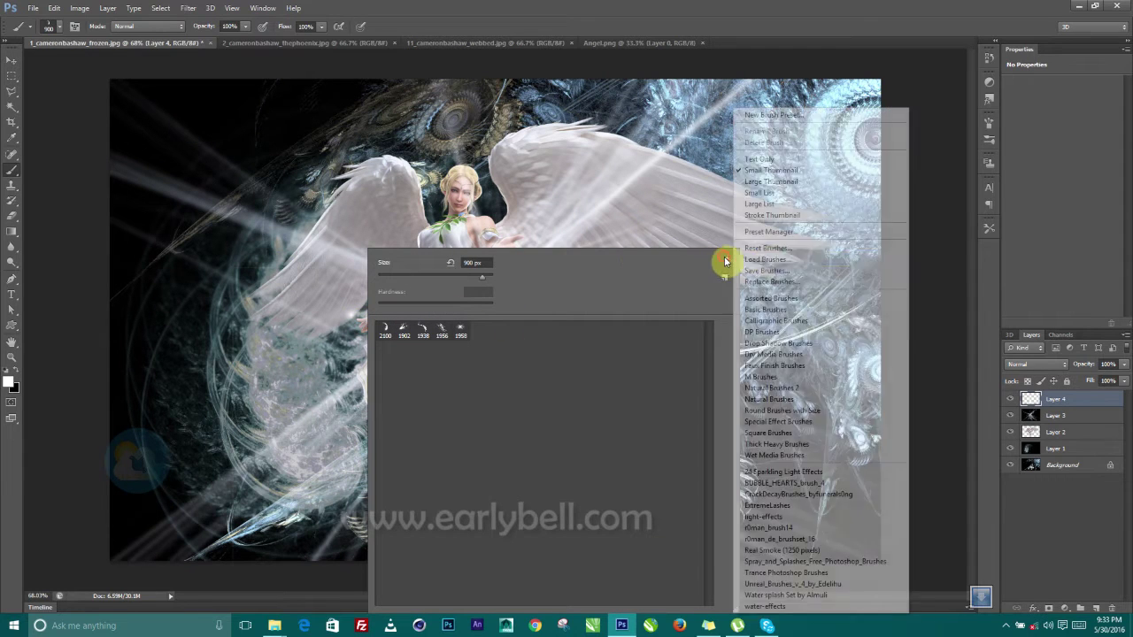
pyautogui.click(774, 249)
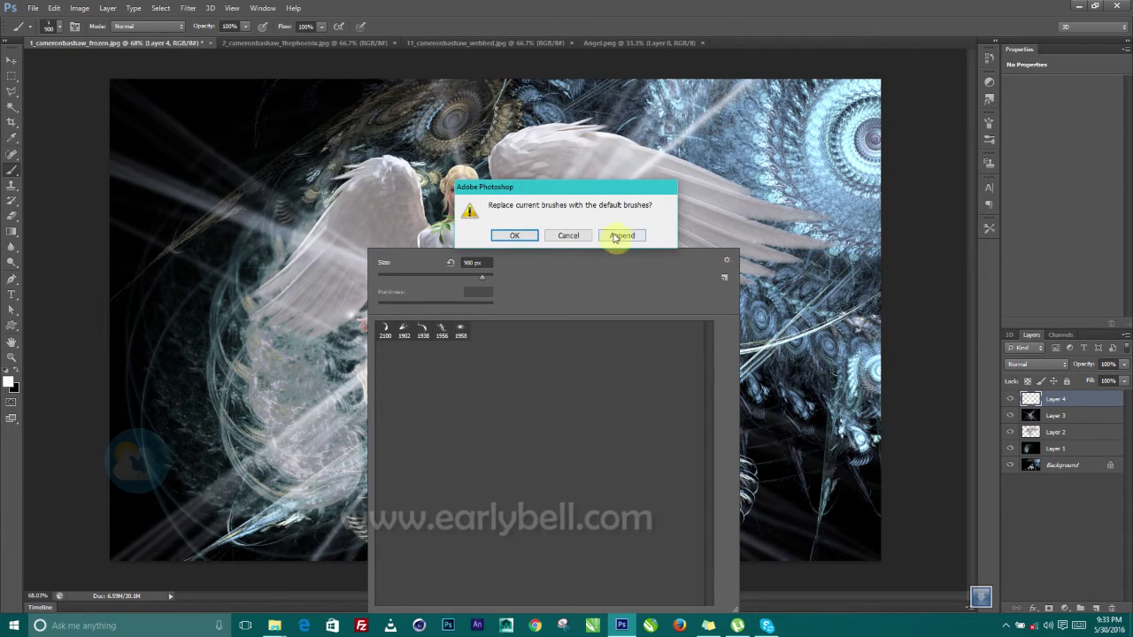
pyautogui.click(514, 236)
pyautogui.click(386, 334)
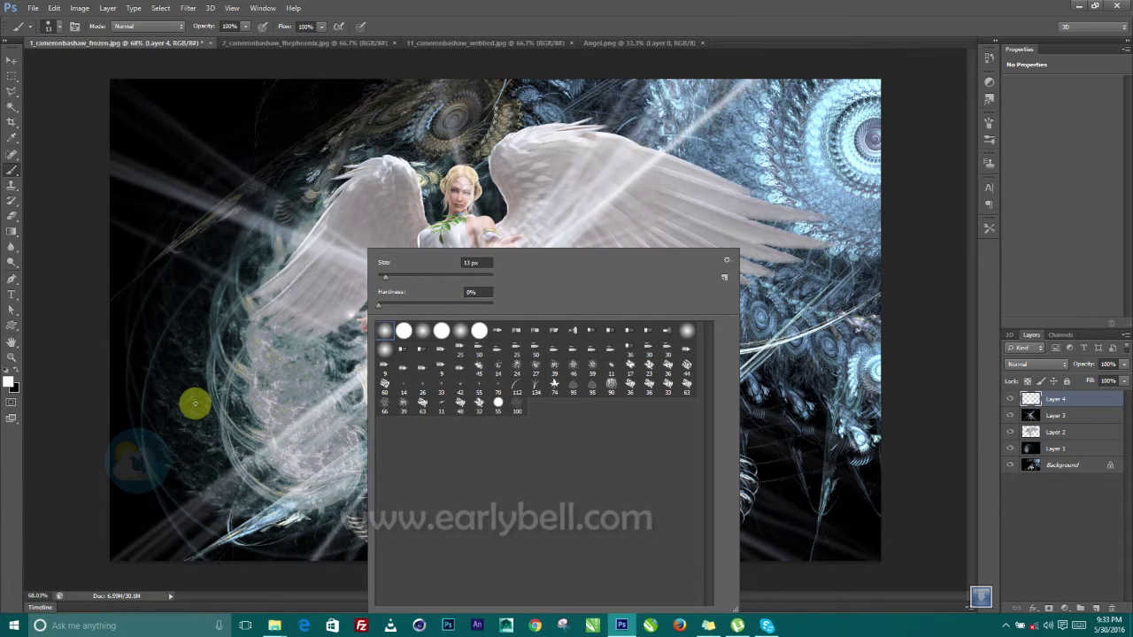
pyautogui.click(203, 288)
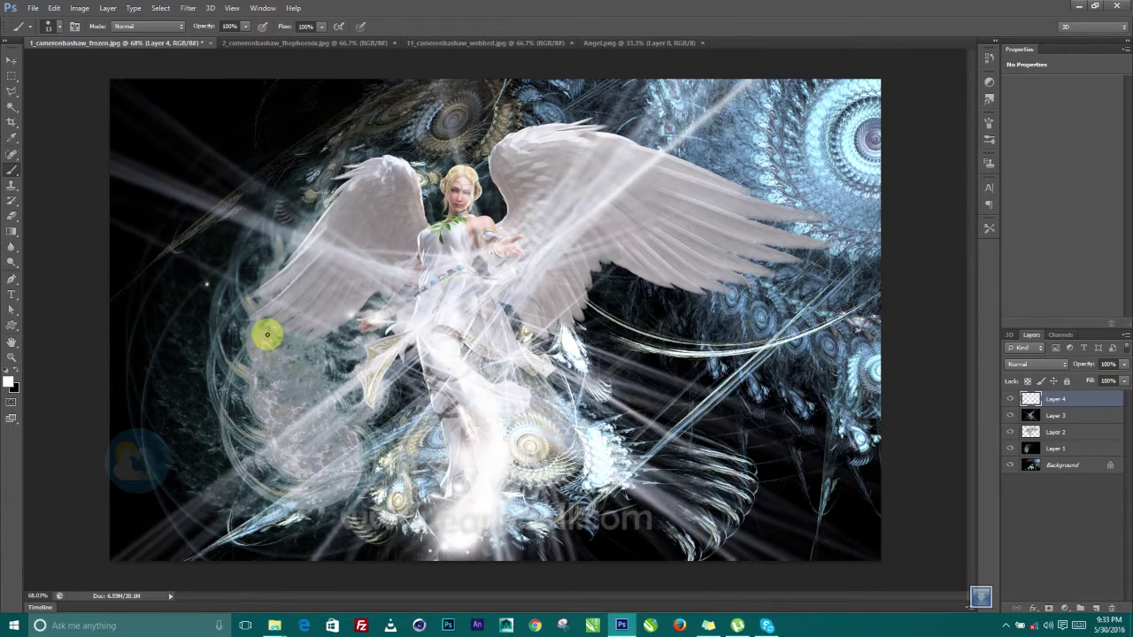
# Enlarge the soft brush to 1100 px and paint white glows in the image's lower corners, upper-left corner and right wing tip, undoing the extra left-edge glow
pyautogui.press(']')
pyautogui.press(']')
pyautogui.press(']')
pyautogui.press(']')
pyautogui.press(']')
pyautogui.press(']')
pyautogui.press(']')
pyautogui.press(']')
pyautogui.press(']')
pyautogui.press(']')
pyautogui.press(']')
pyautogui.press(']')
pyautogui.press(']')
pyautogui.press(']')
pyautogui.press(']')
pyautogui.press(']')
pyautogui.press(']')
pyautogui.press(']')
pyautogui.press(']')
pyautogui.press(']')
pyautogui.click(213, 449)
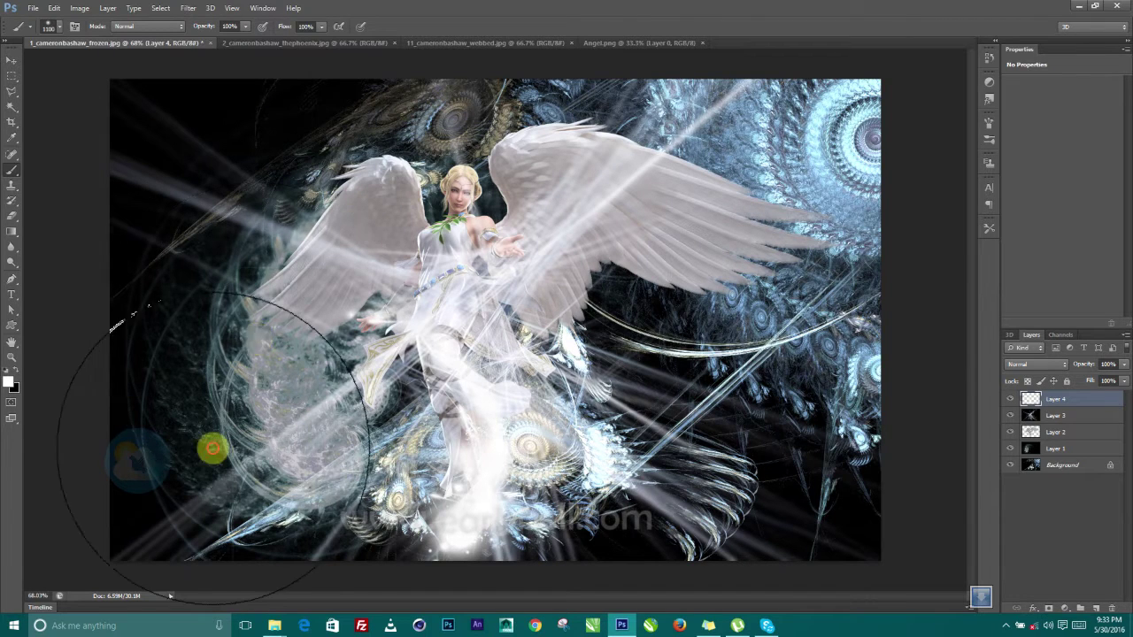
pyautogui.click(714, 469)
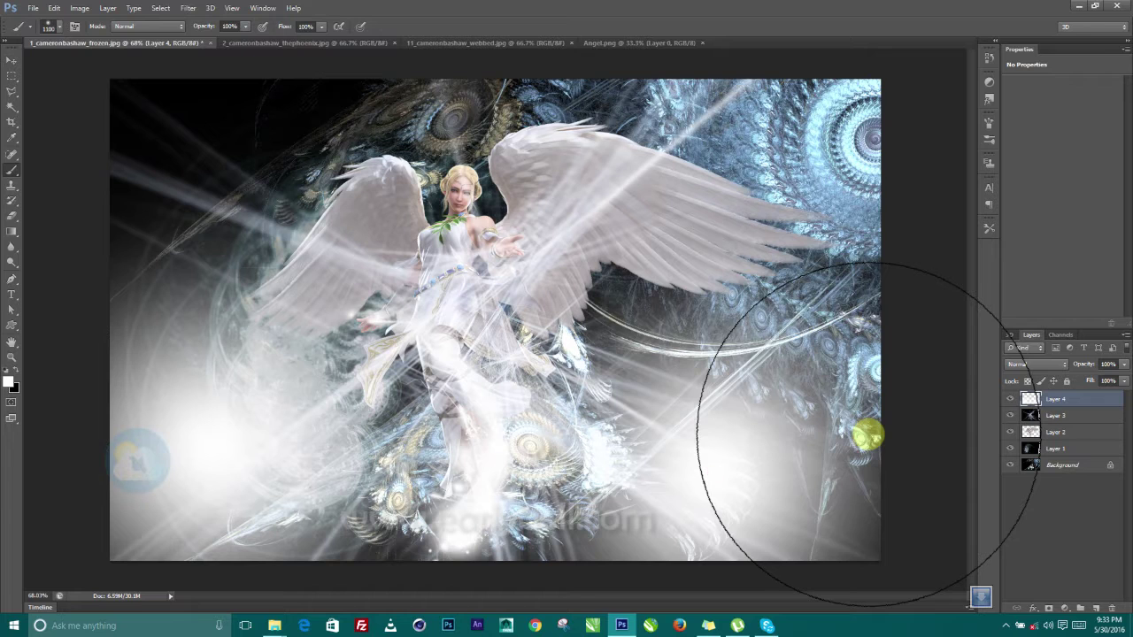
pyautogui.click(816, 239)
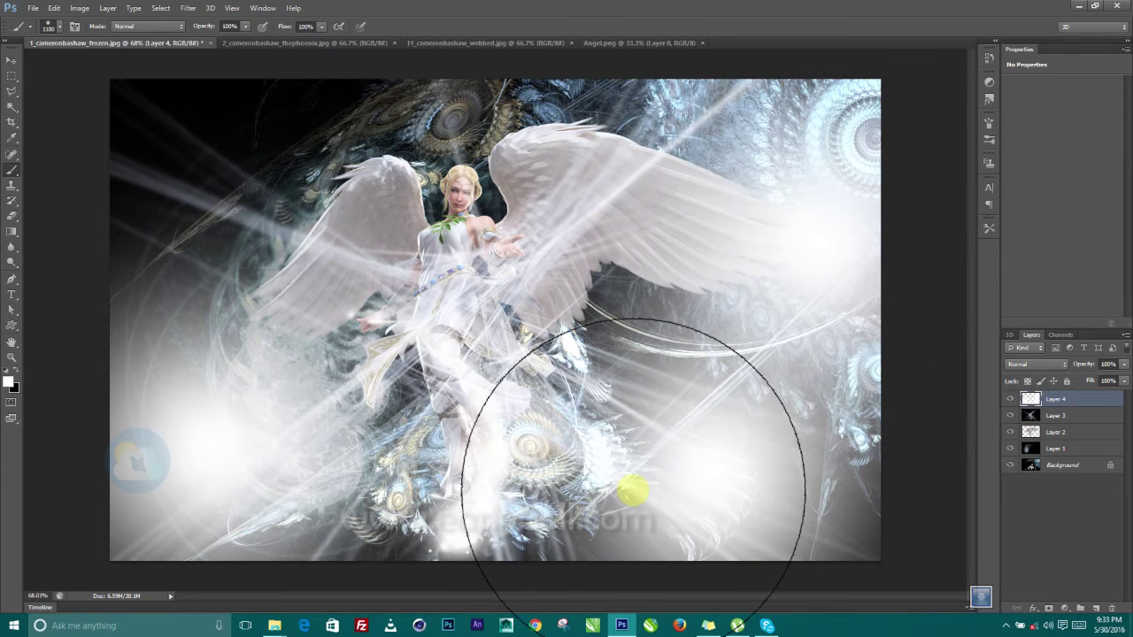
pyautogui.click(182, 157)
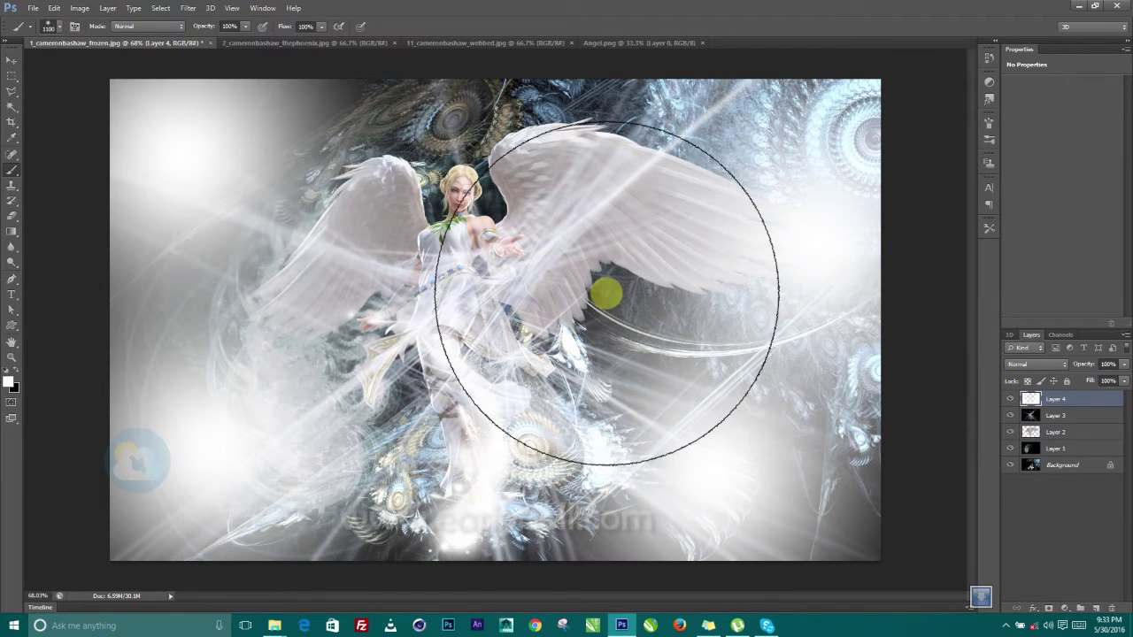
pyautogui.click(197, 278)
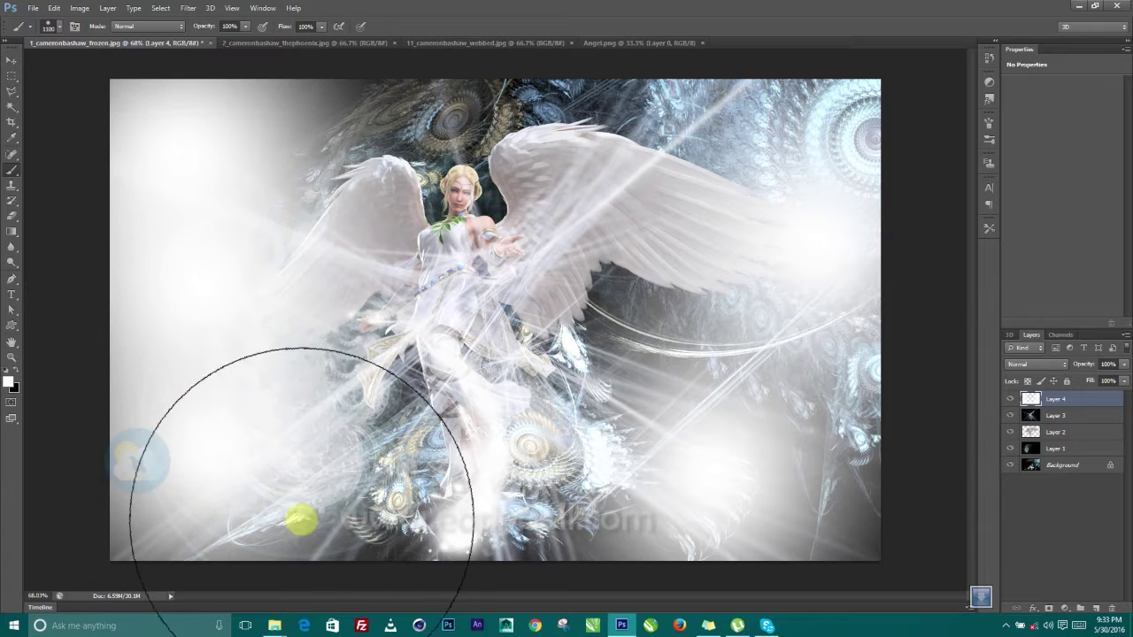
pyautogui.hotkey('ctrl', 'z')
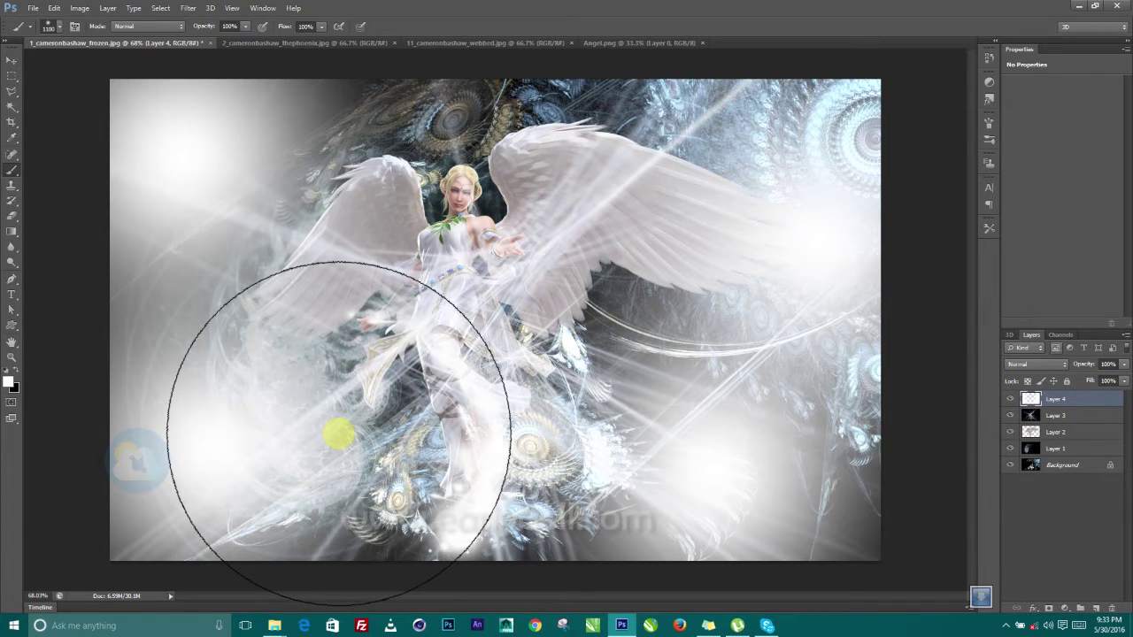
# Lower the opacity of the painted glow layer, Layer 4, to 95%
pyautogui.click(1125, 381)
pyautogui.moveTo(1126, 381)
pyautogui.mouseDown()
pyautogui.moveTo(1105, 381)
pyautogui.moveTo(1122, 381)
pyautogui.mouseUp()
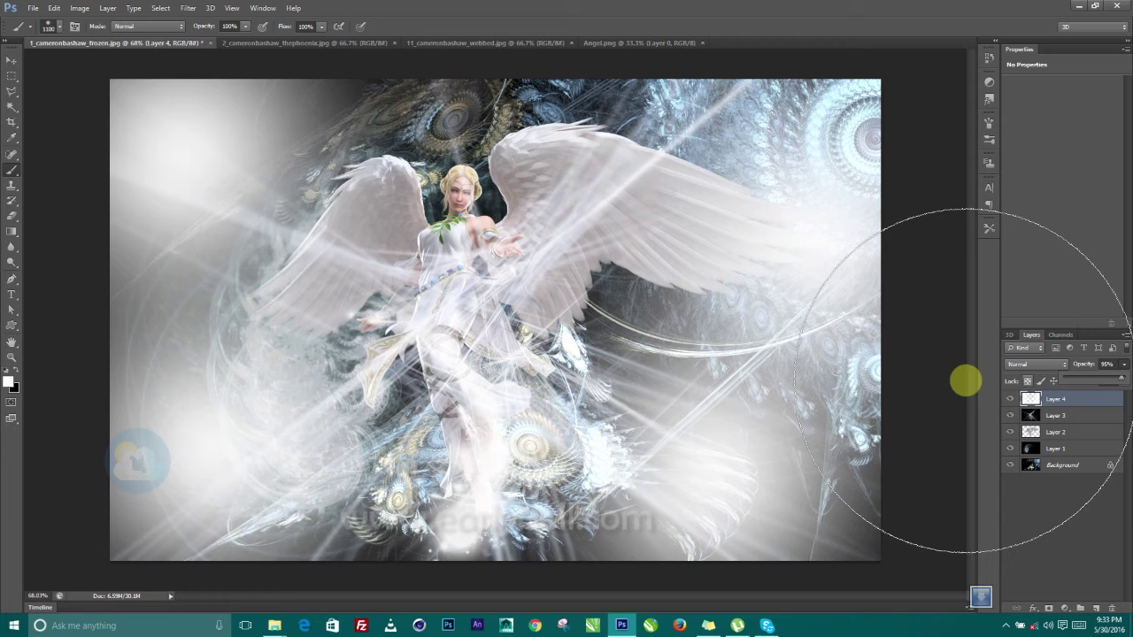
pyautogui.click(1052, 529)
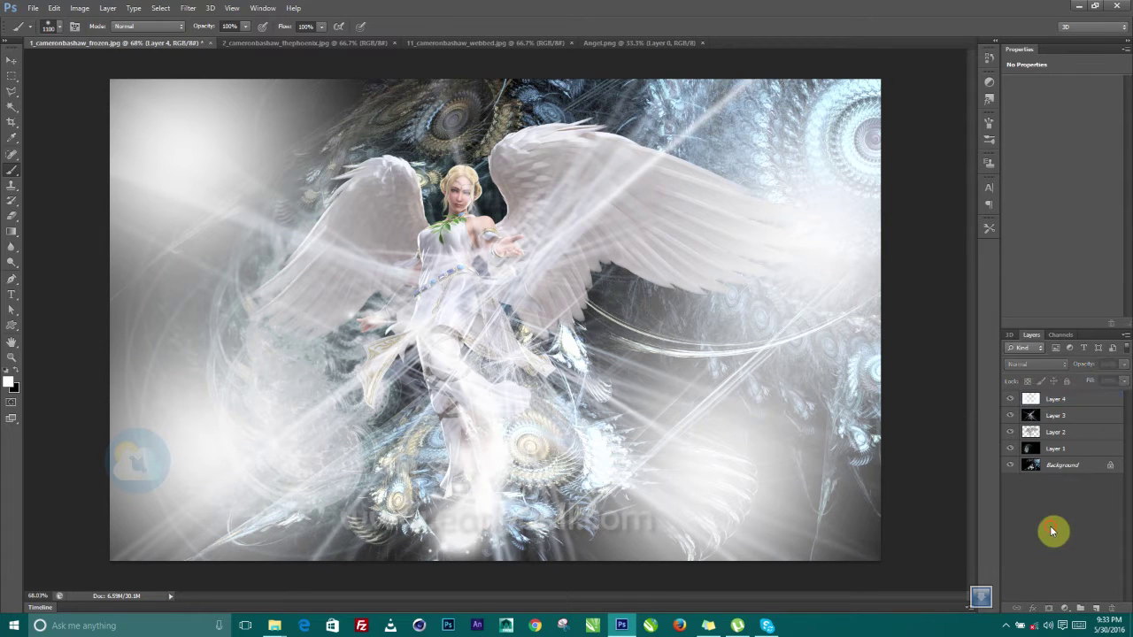
# Add a new layer above the glow layer and replace the current brushes with the light-effects set
pyautogui.click(1098, 611)
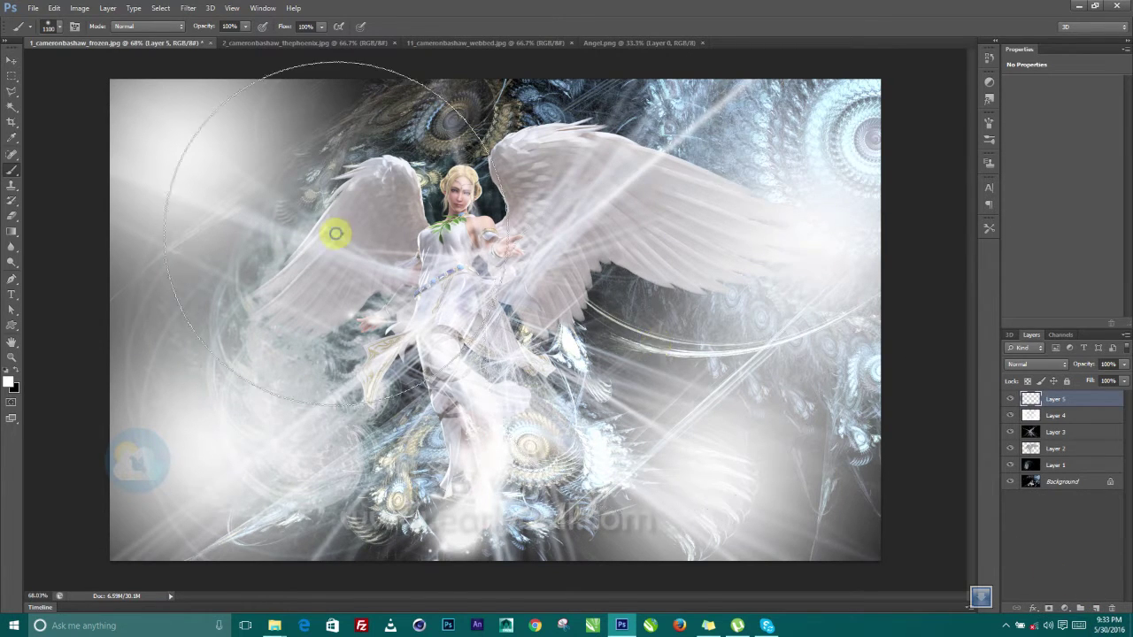
pyautogui.rightClick(331, 233)
pyautogui.click(698, 246)
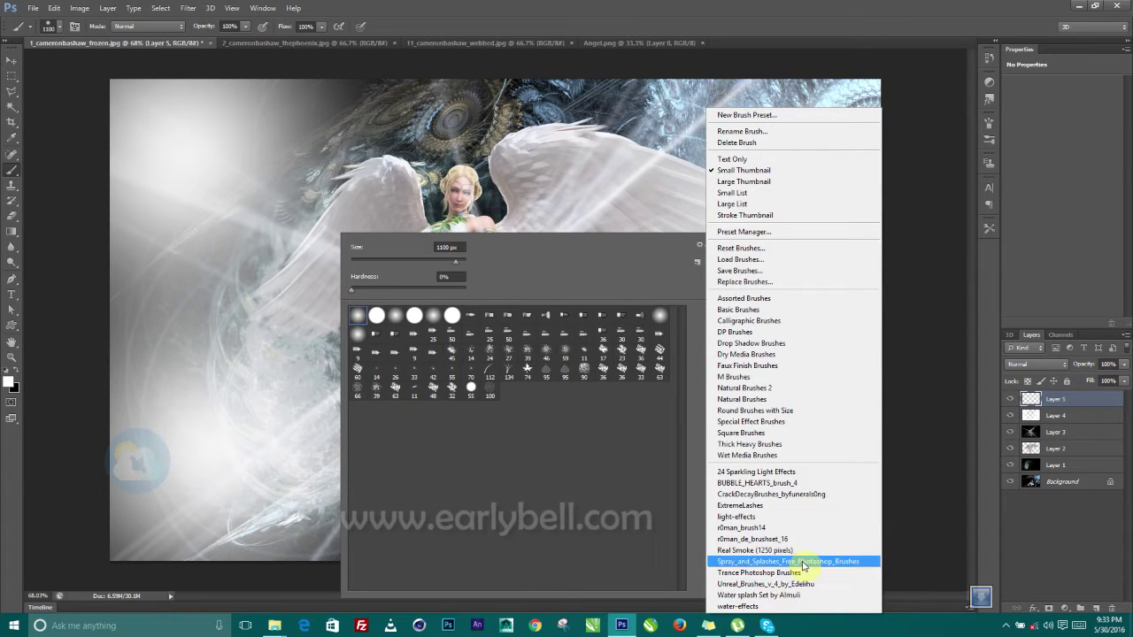
pyautogui.click(749, 517)
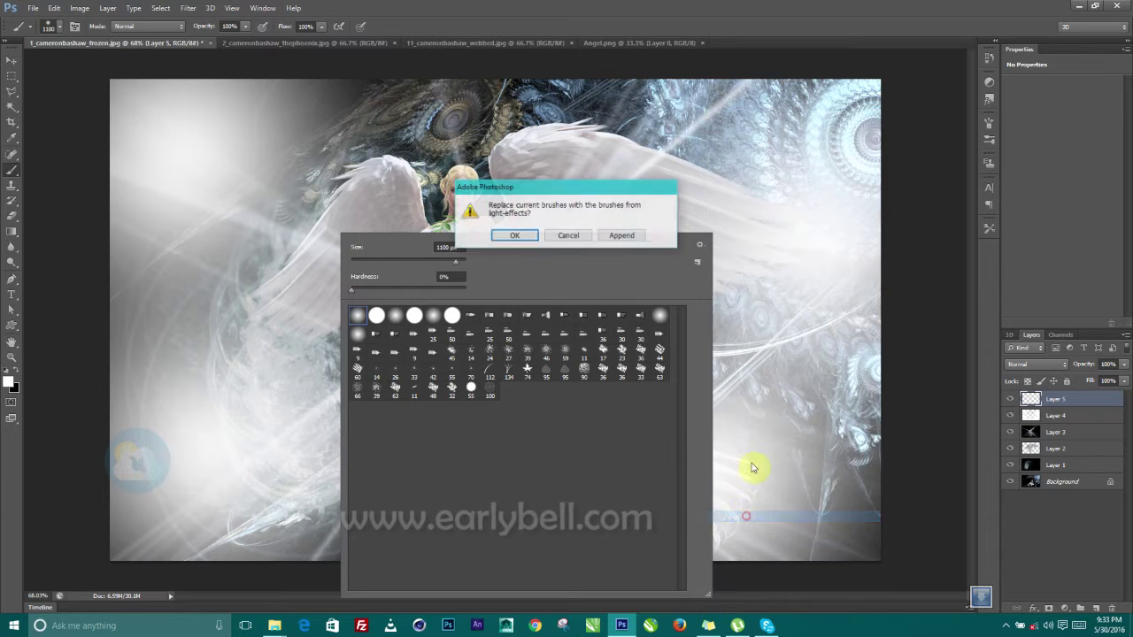
pyautogui.click(531, 240)
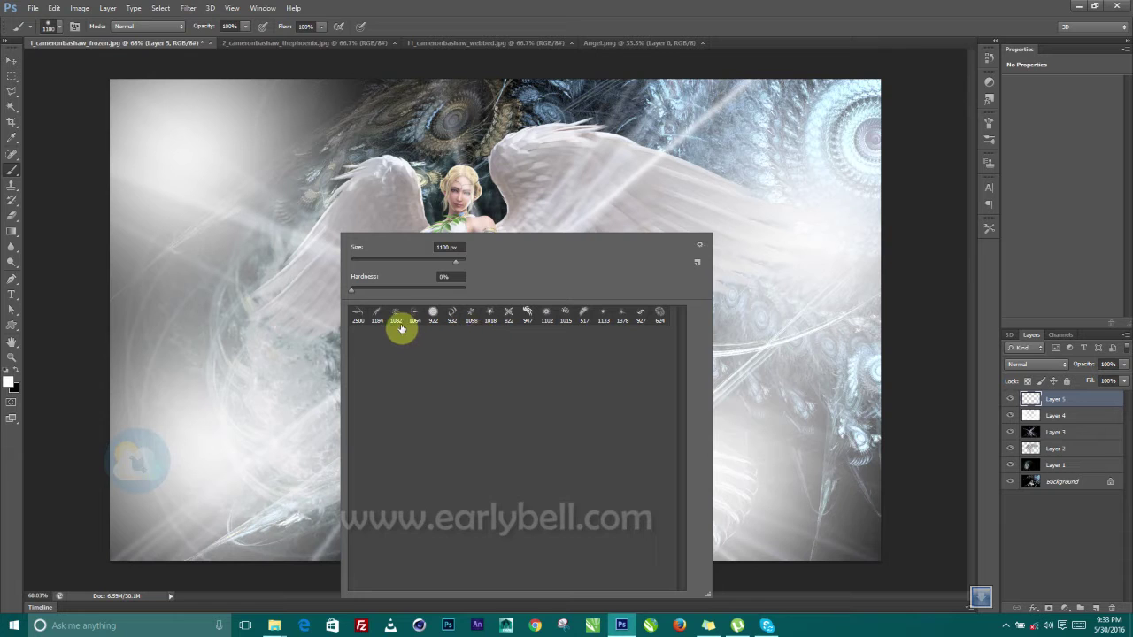
pyautogui.click(583, 315)
pyautogui.click(241, 315)
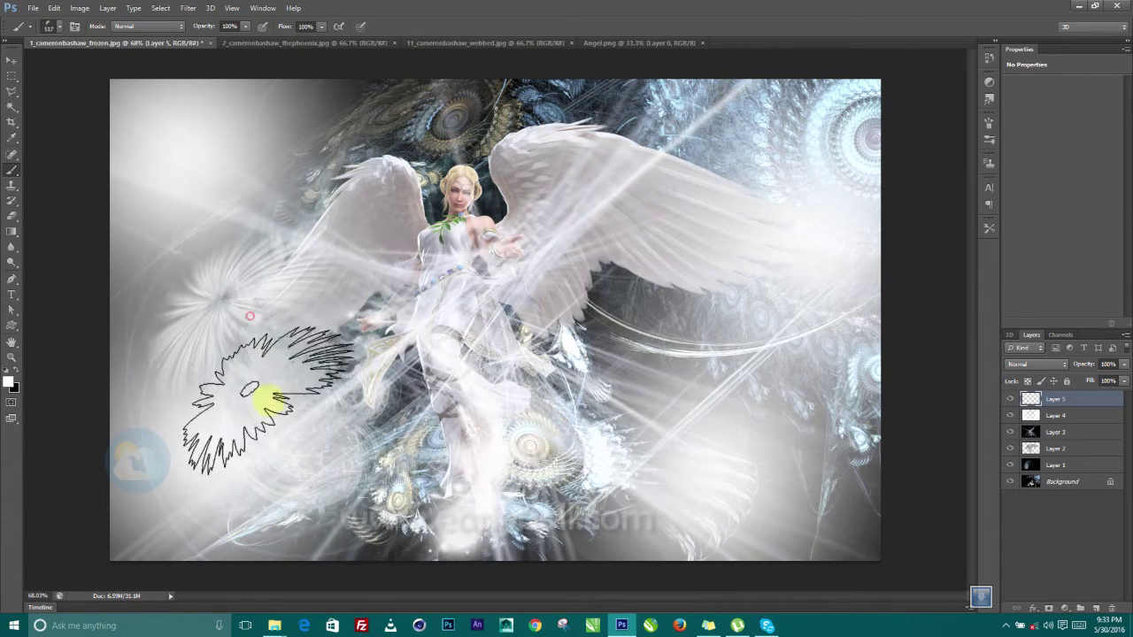
pyautogui.hotkey('ctrl', 'z')
# Choose the 1378 px flare brush, undo the trial stamps, enlarge it to 1700 px and stamp a white flare beside the angel's left-hand wing
pyautogui.rightClick(521, 264)
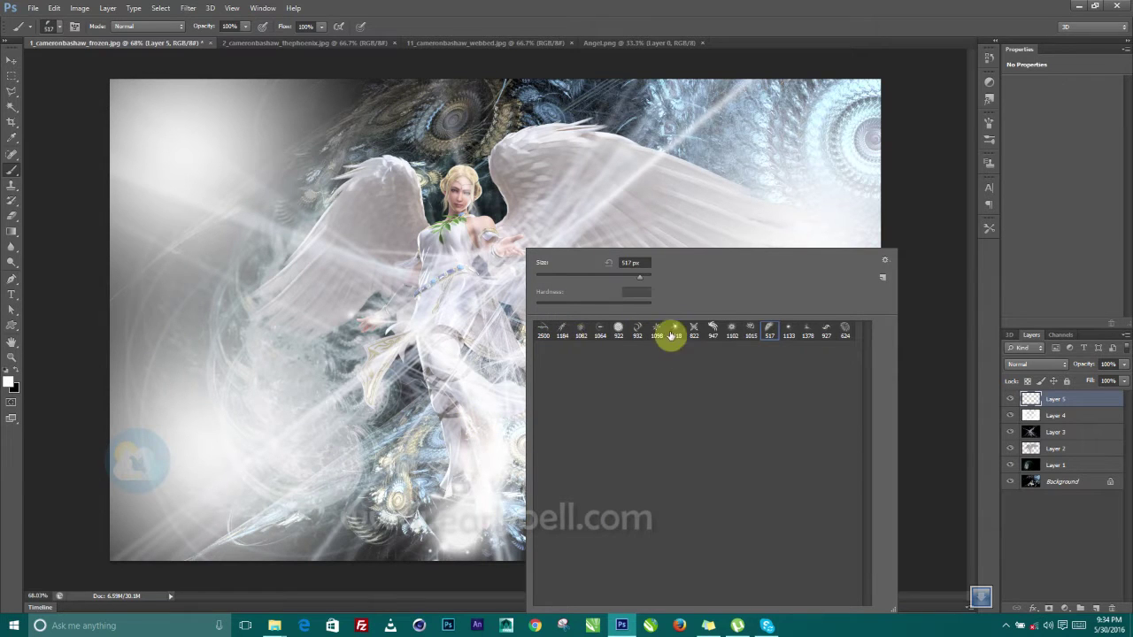
pyautogui.click(807, 331)
pyautogui.click(328, 312)
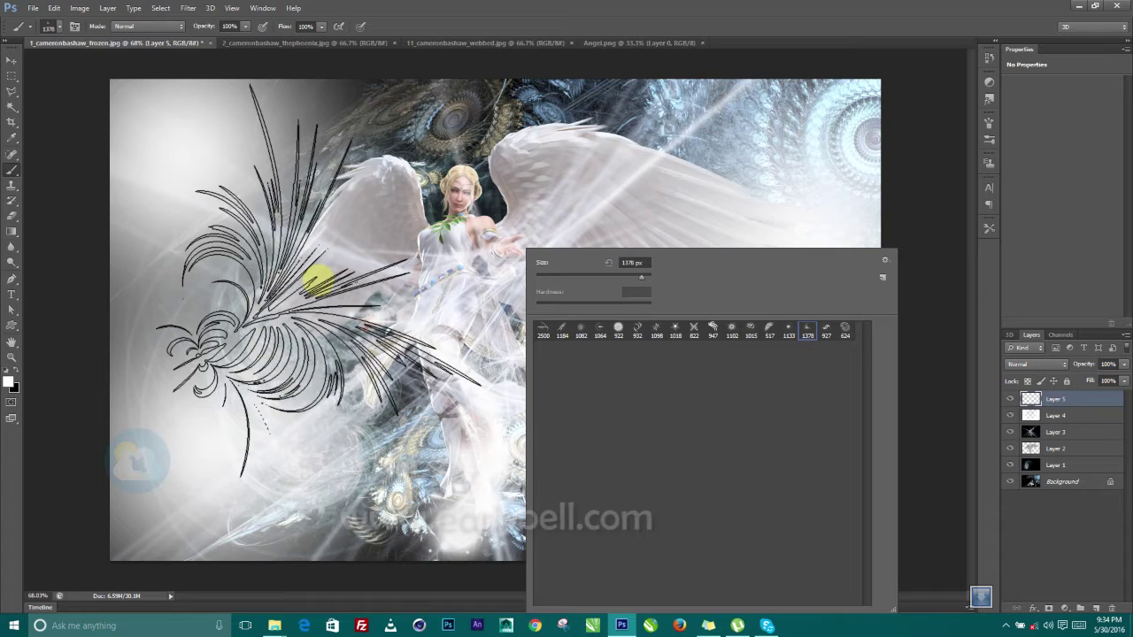
pyautogui.click(295, 265)
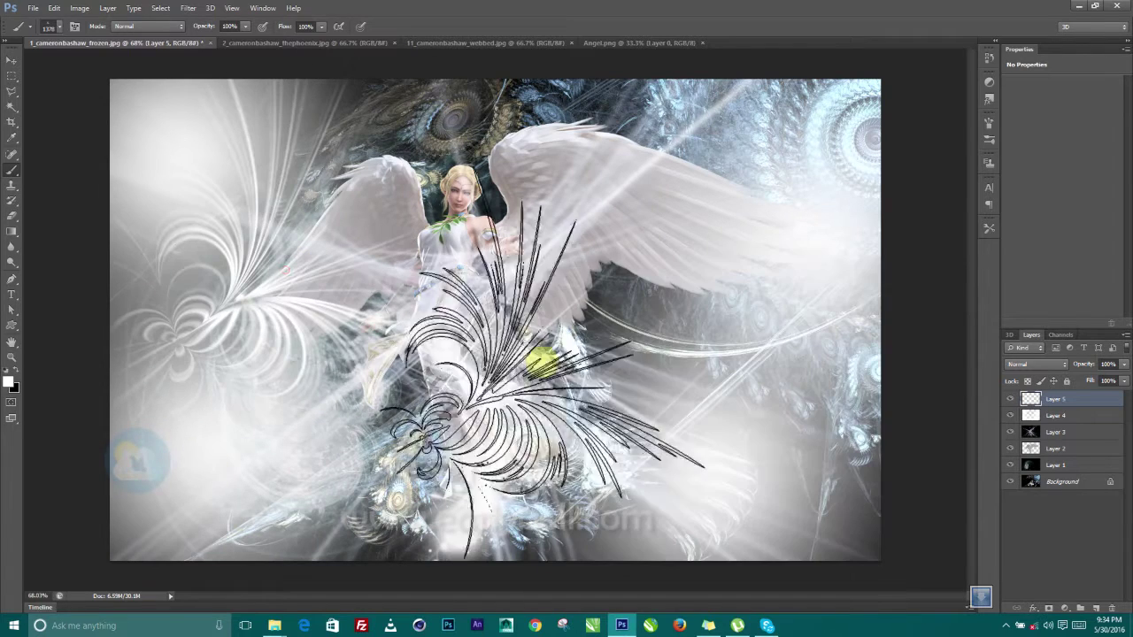
pyautogui.click(538, 368)
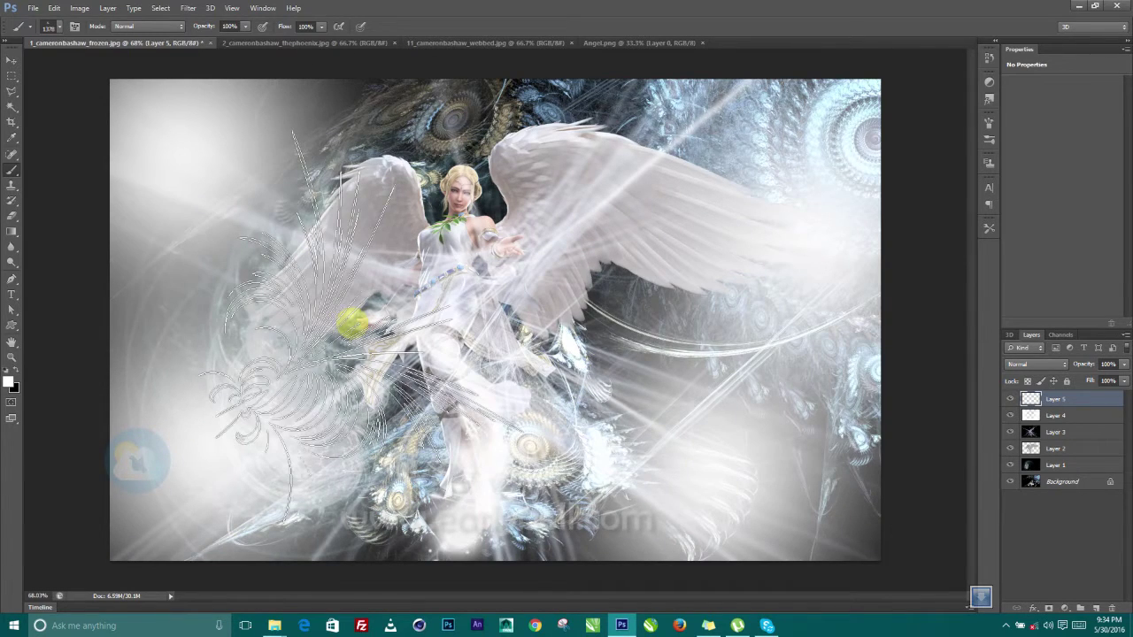
pyautogui.press(']')
pyautogui.press(']')
pyautogui.press(']')
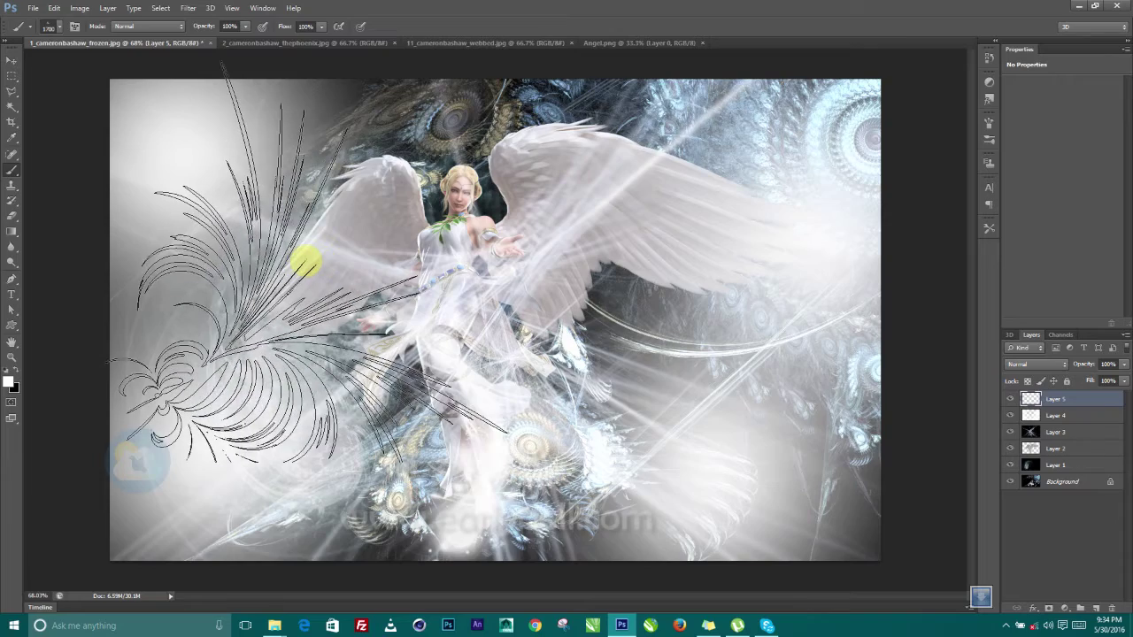
pyautogui.click(305, 261)
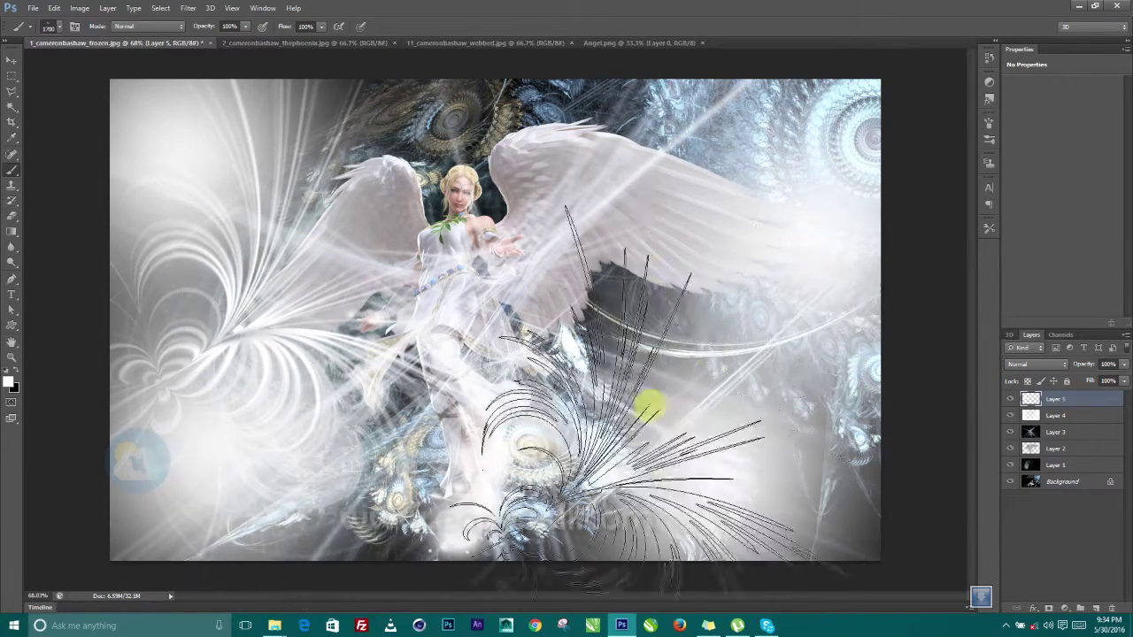
# Add another new layer on top and replace the current brushes with the Trance Photoshop Brushes set
pyautogui.click(1095, 609)
pyautogui.rightClick(505, 270)
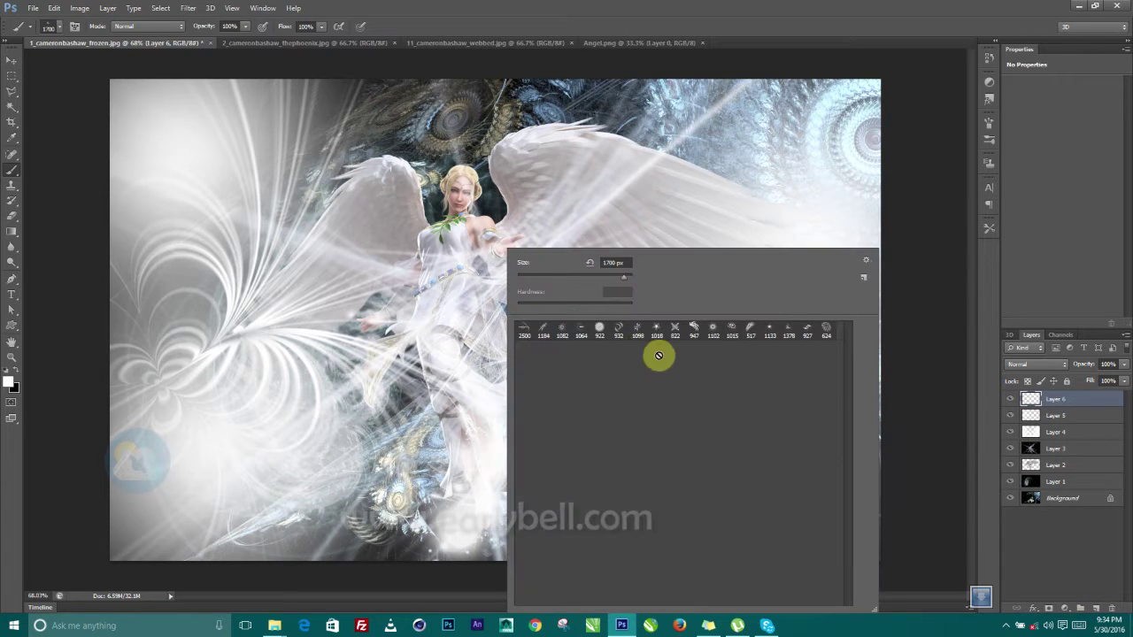
pyautogui.click(864, 280)
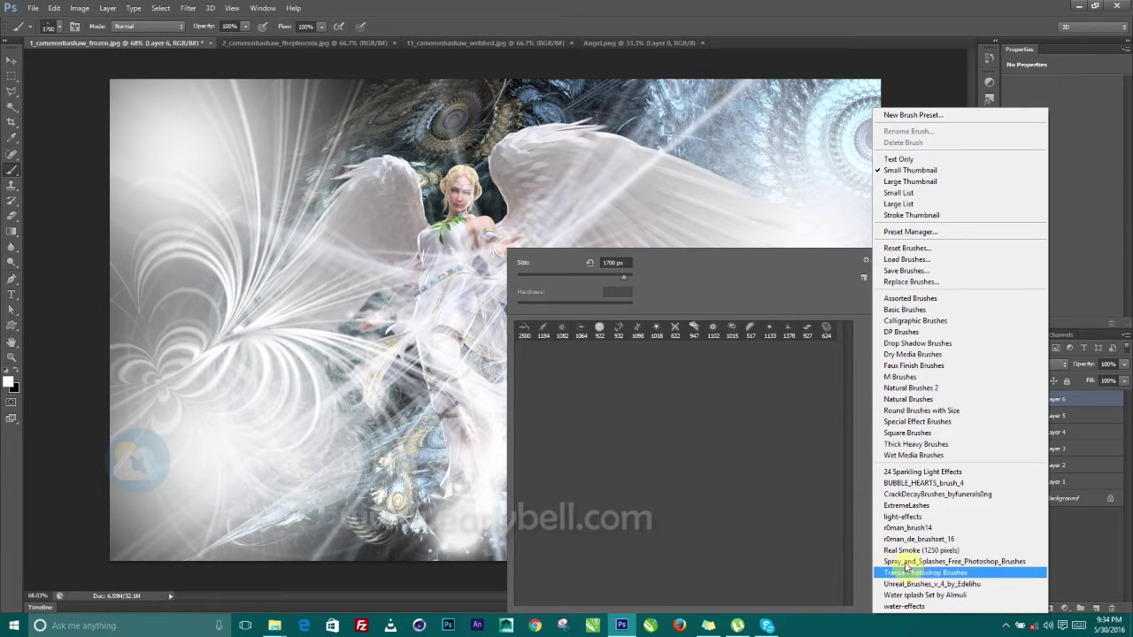
pyautogui.click(907, 569)
pyautogui.click(503, 236)
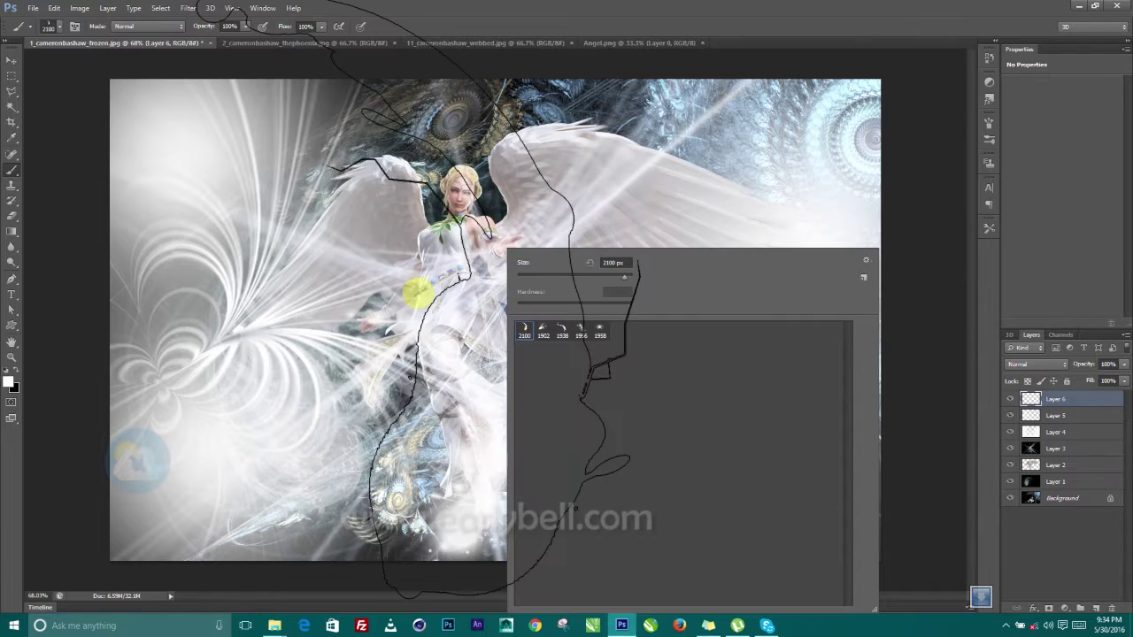
# Reduce the 2100 px brush tip to 1200 px, stamp a white light pattern at the image's left edge and switch to the Move tool
pyautogui.click(55, 231)
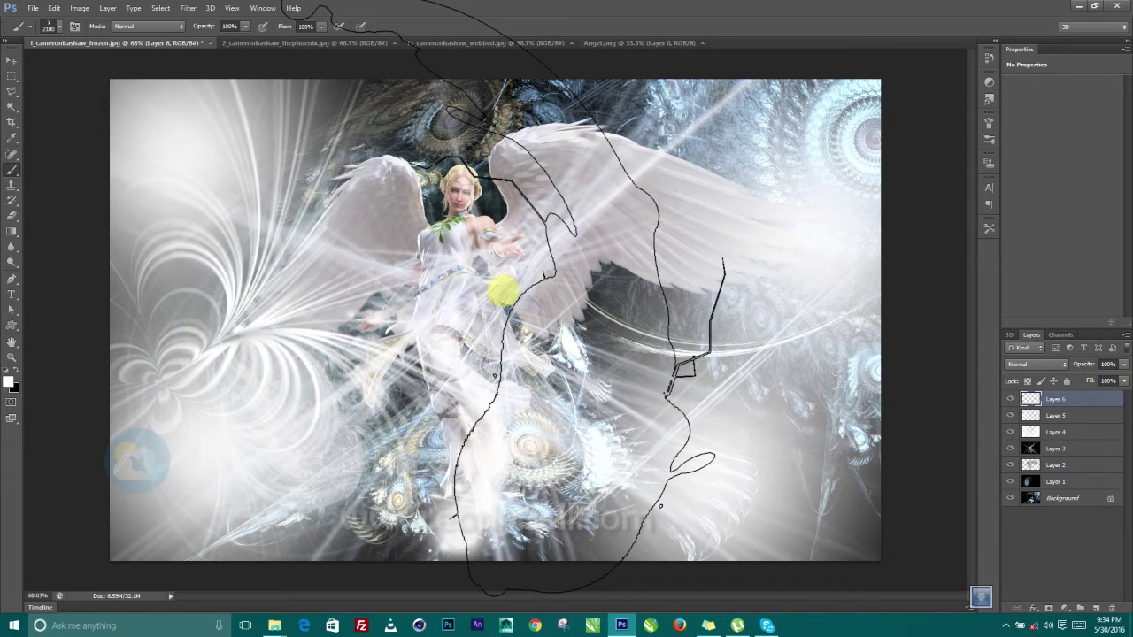
pyautogui.press('[')
pyautogui.press('[')
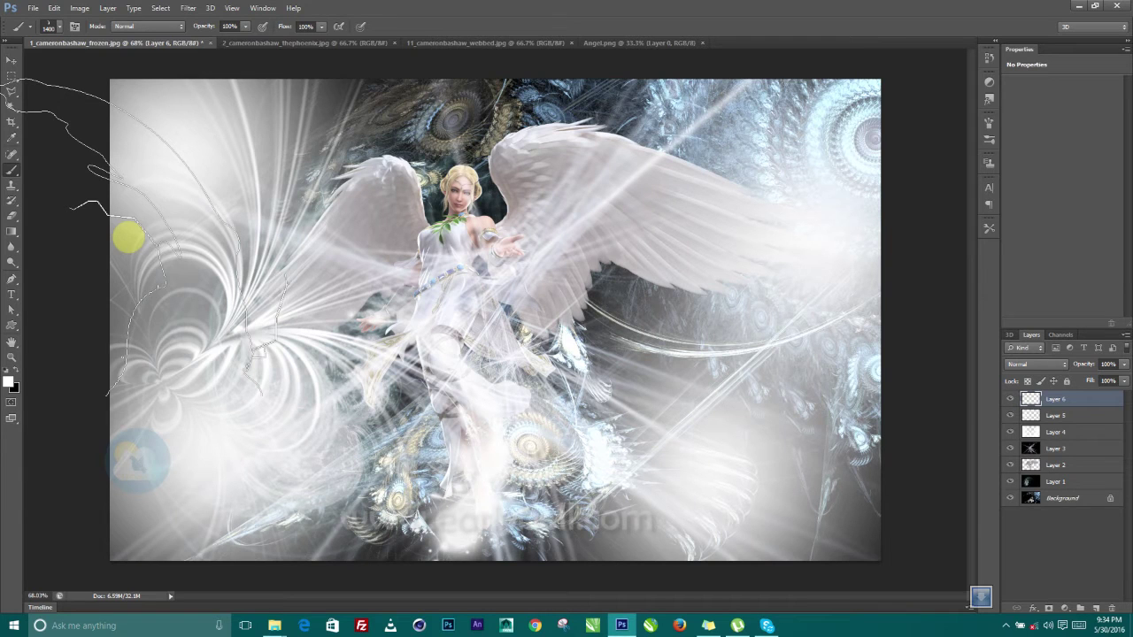
pyautogui.press('[')
pyautogui.click(83, 318)
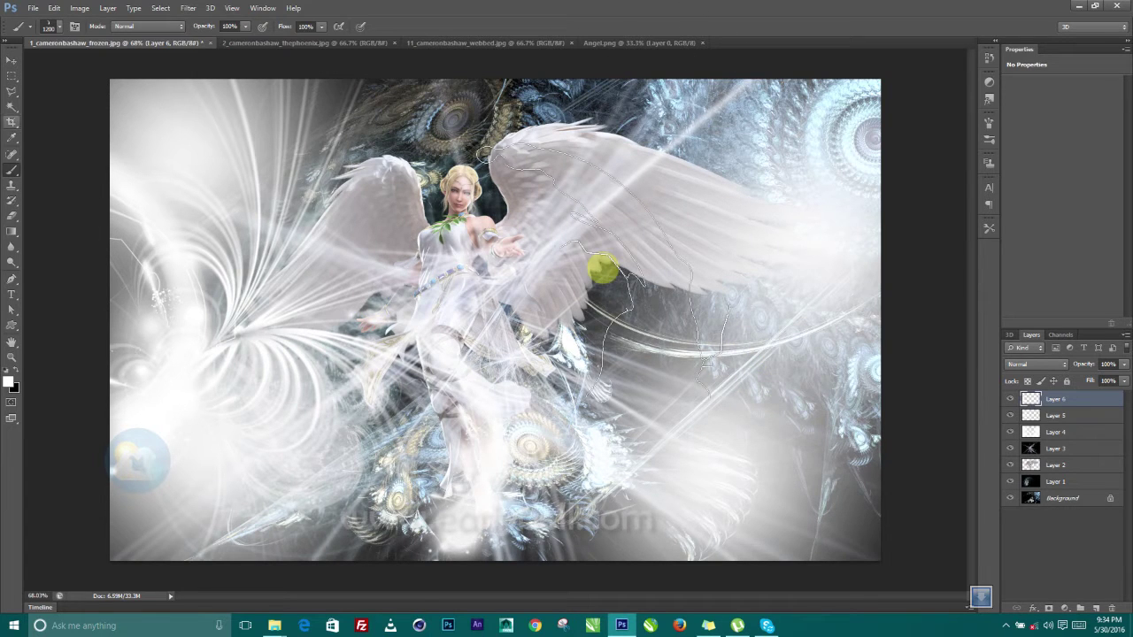
pyautogui.click(9, 63)
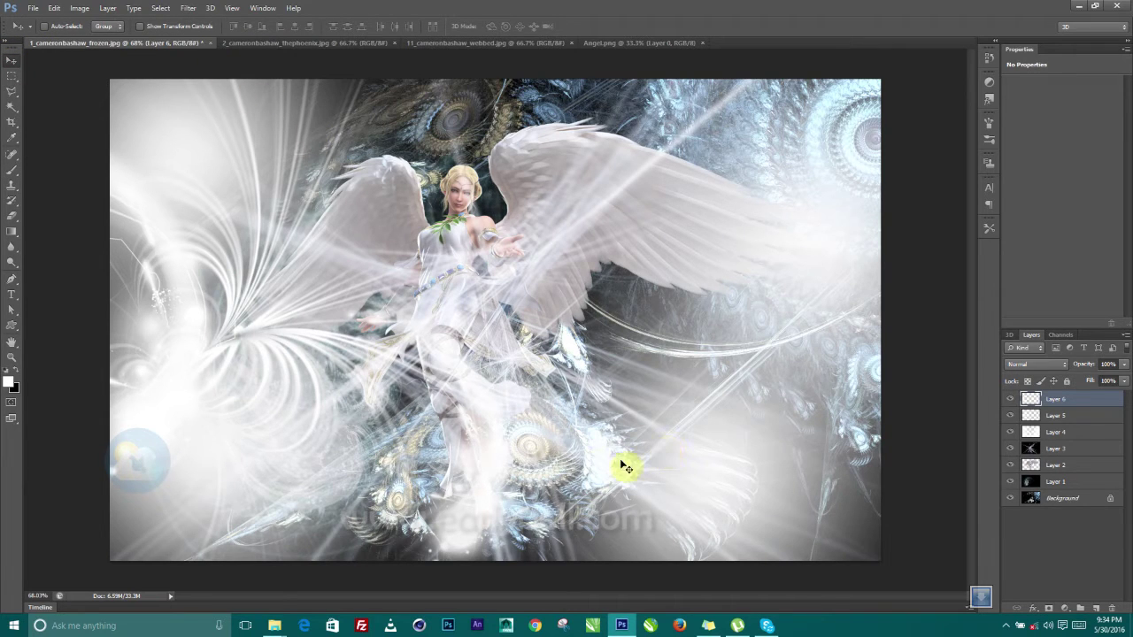